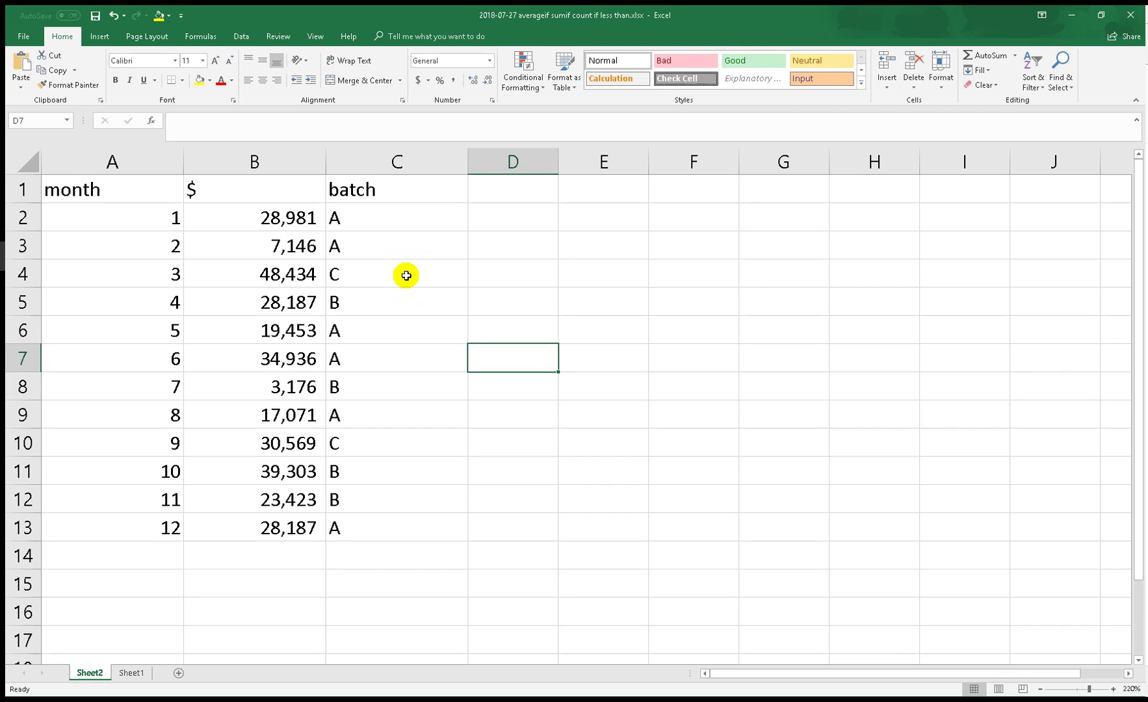
- Highlight the month, $ and batch data to point out each column's values
drag(115, 163, 397, 162)
click(543, 264)
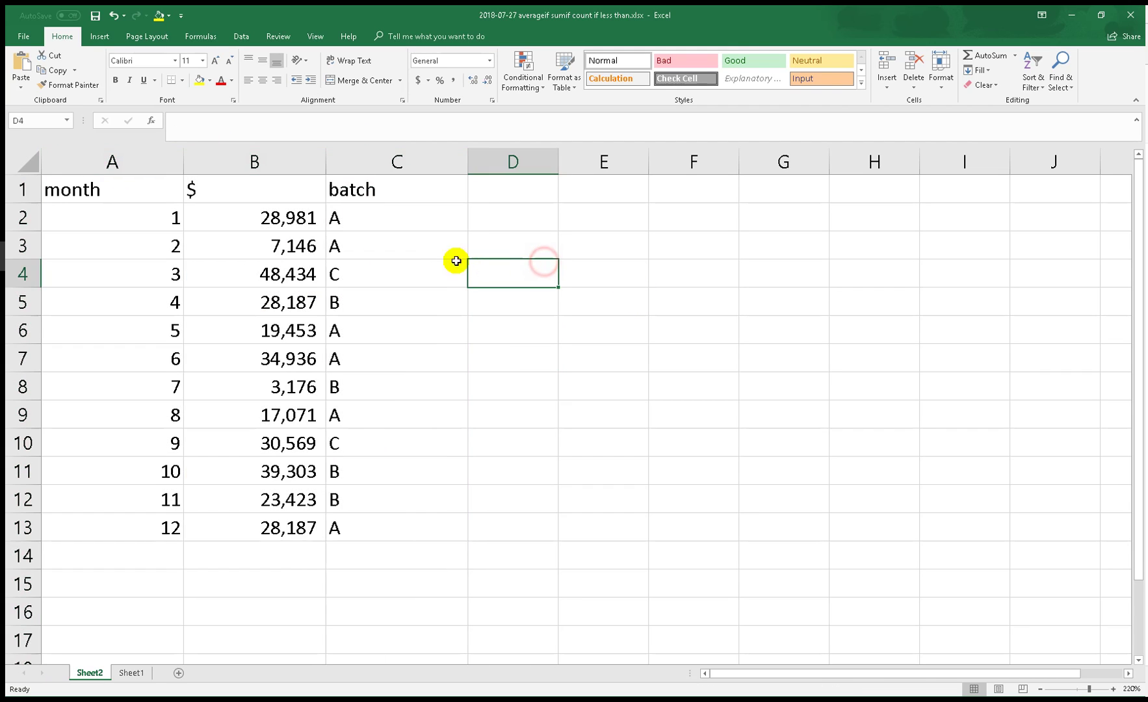
click(164, 217)
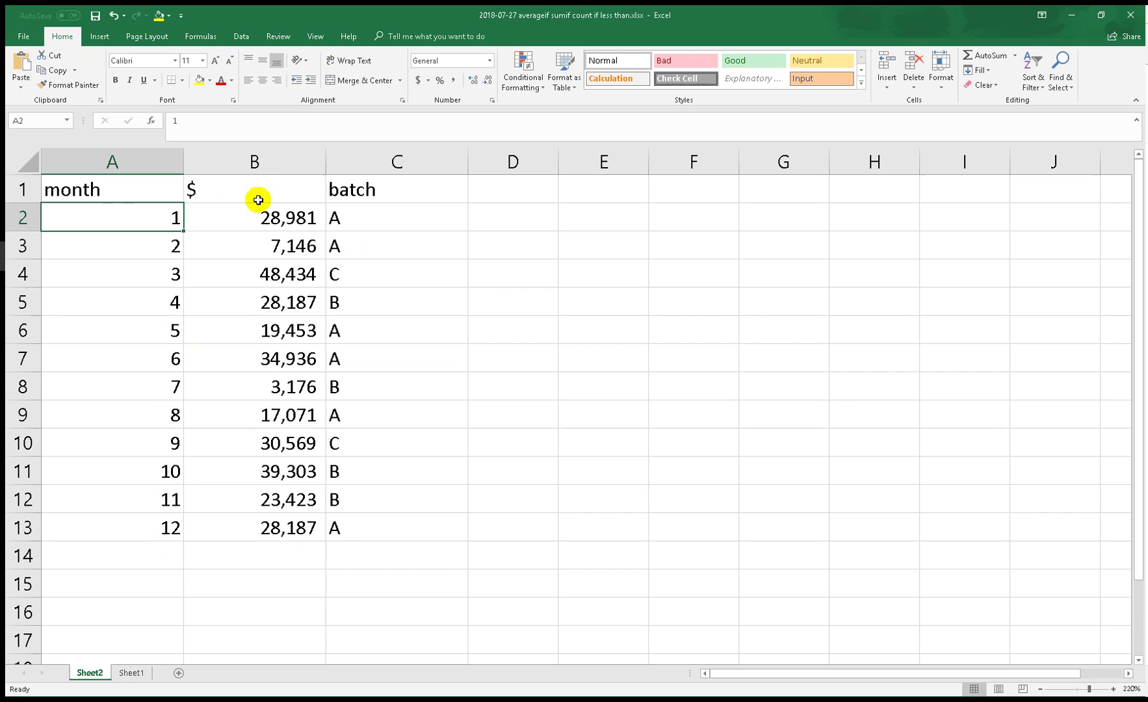
drag(271, 188, 256, 525)
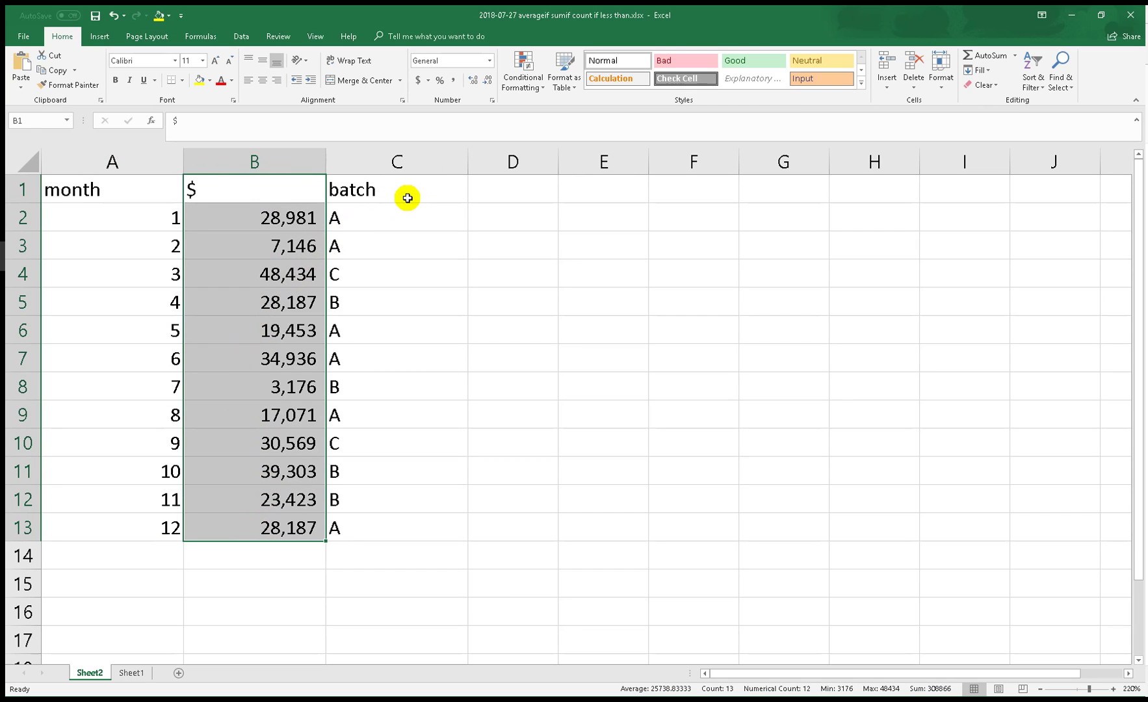
- Point out the batch values, then AutoFit column C to the batch letters
click(393, 217)
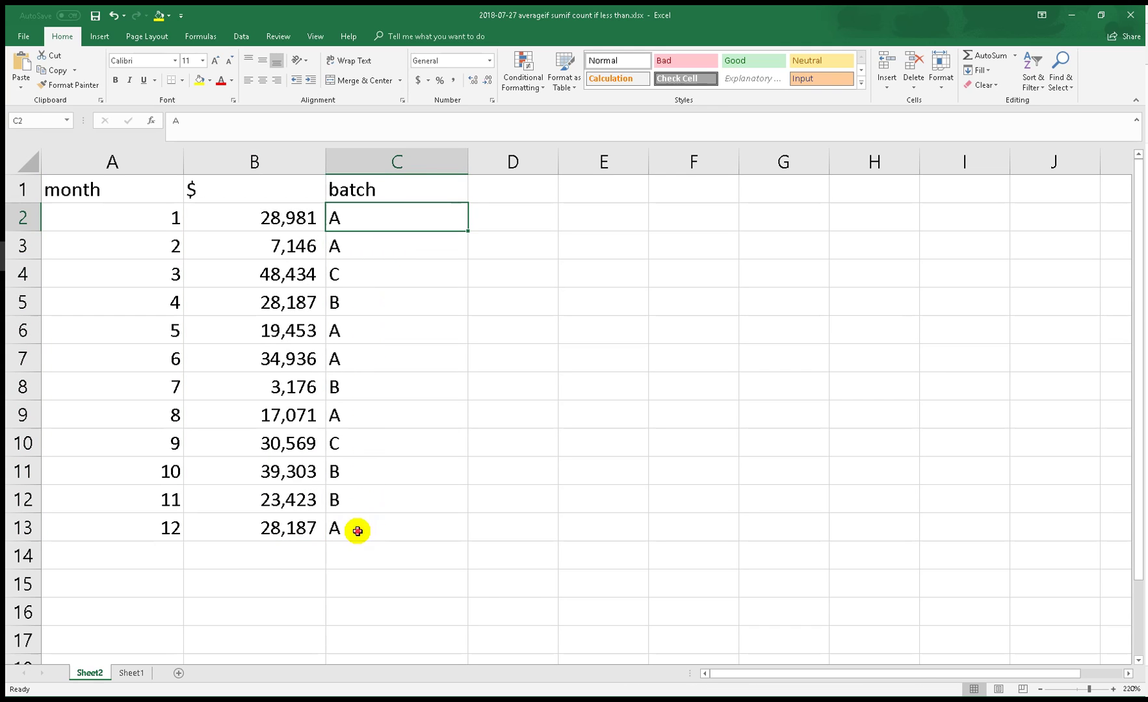
drag(356, 528, 384, 196)
click(428, 330)
double_click(468, 162)
- Enter =SUMIF(C:C,"A",B:B) in E4 to total the $ column for batch A
click(517, 278)
text(=)
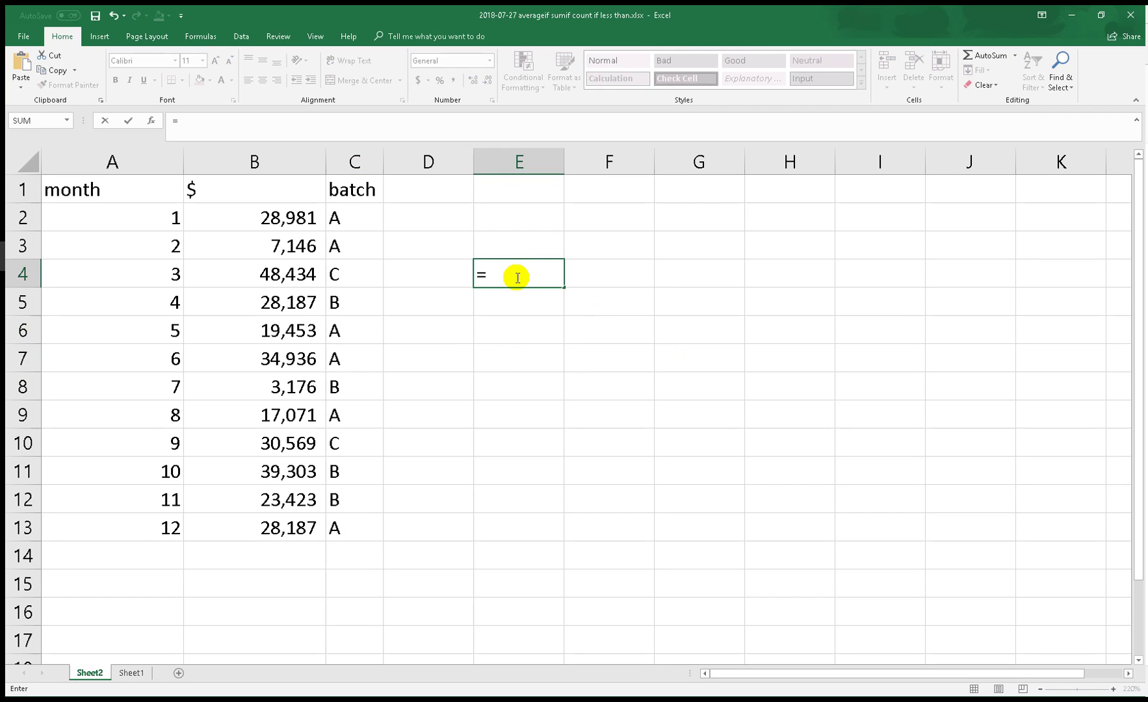
text(sumif)
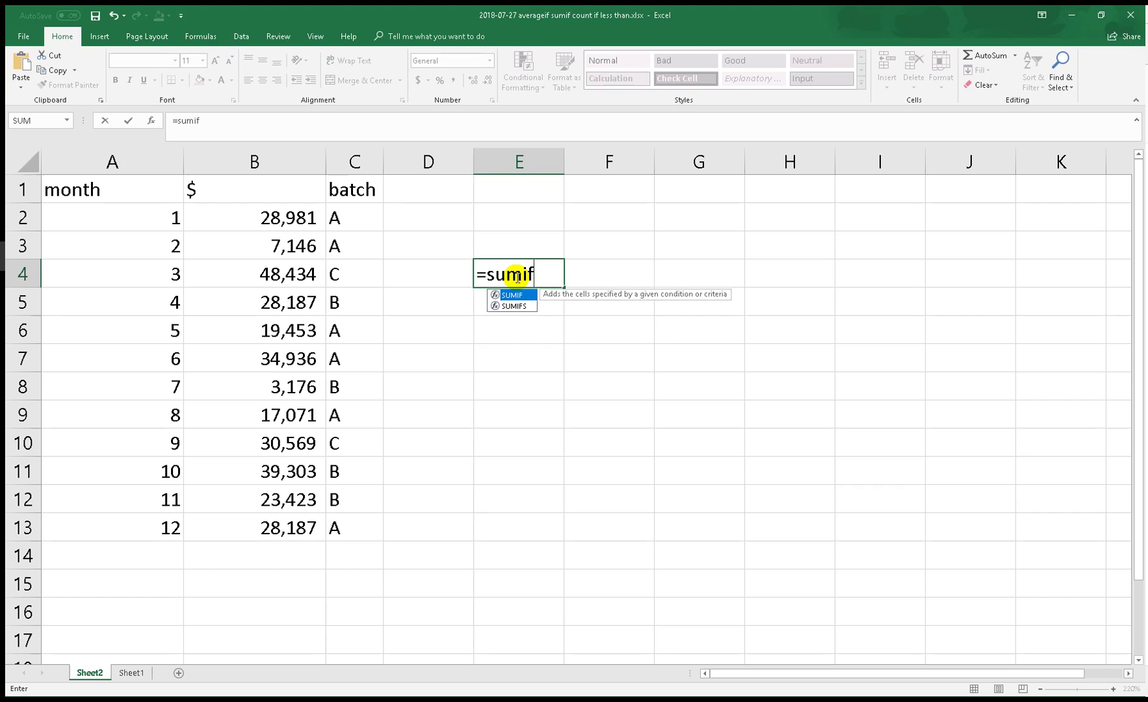
key(Tab)
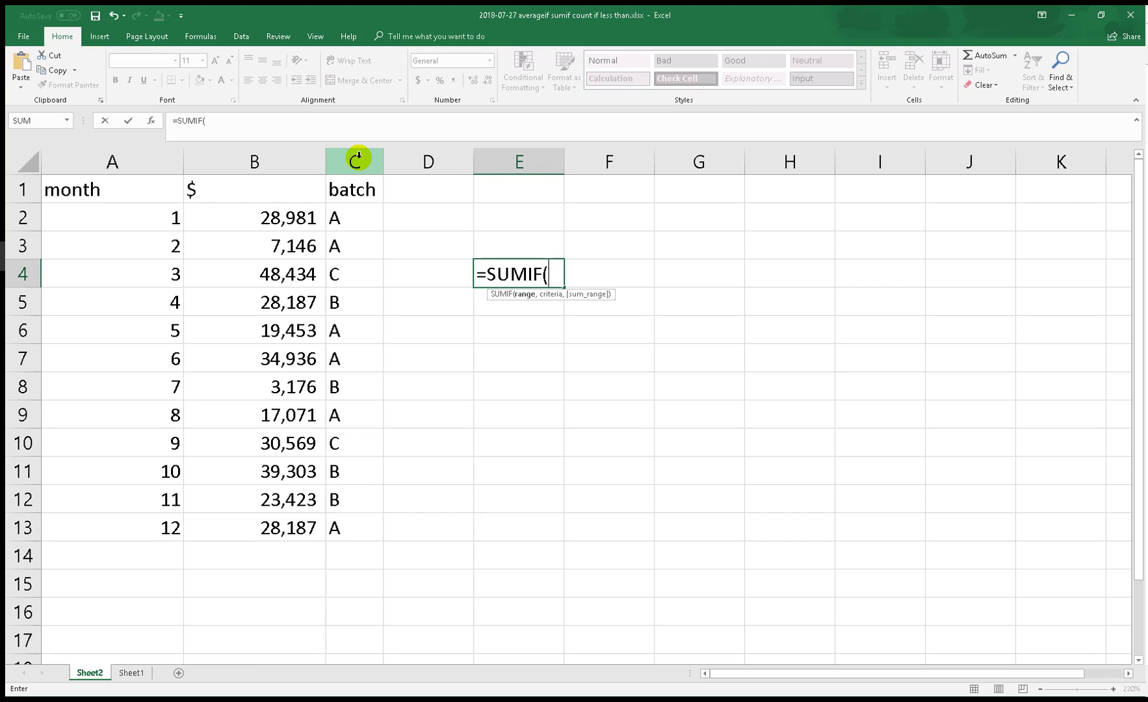
click(358, 157)
text(,)
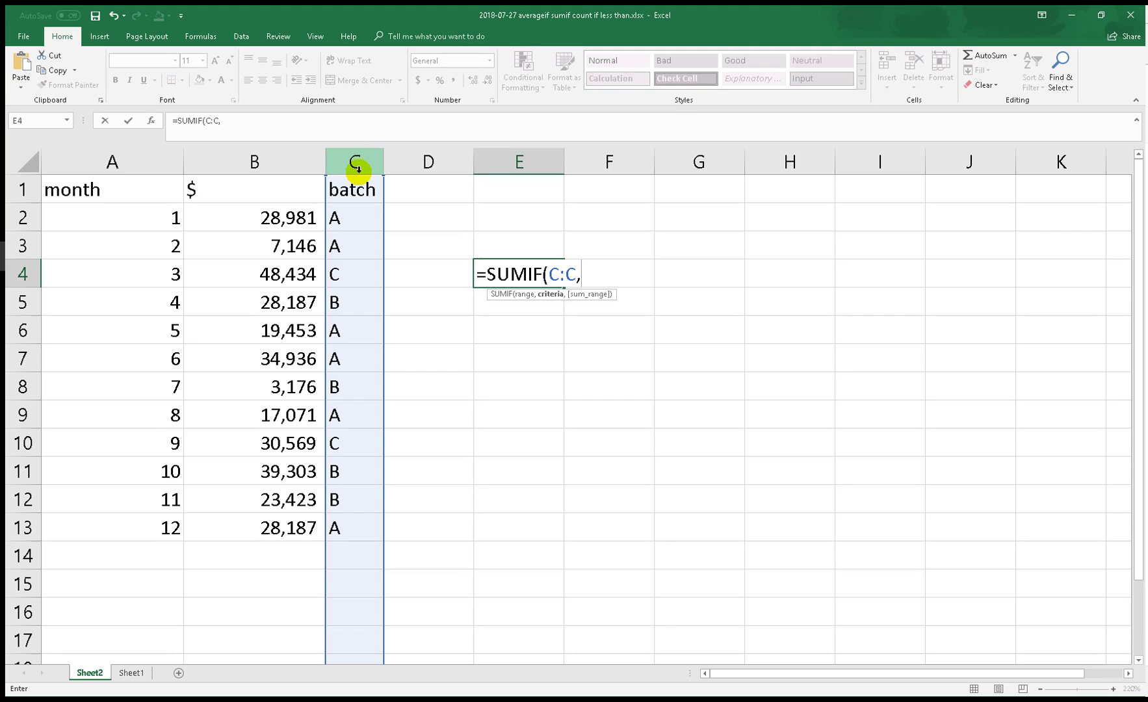
text("A",)
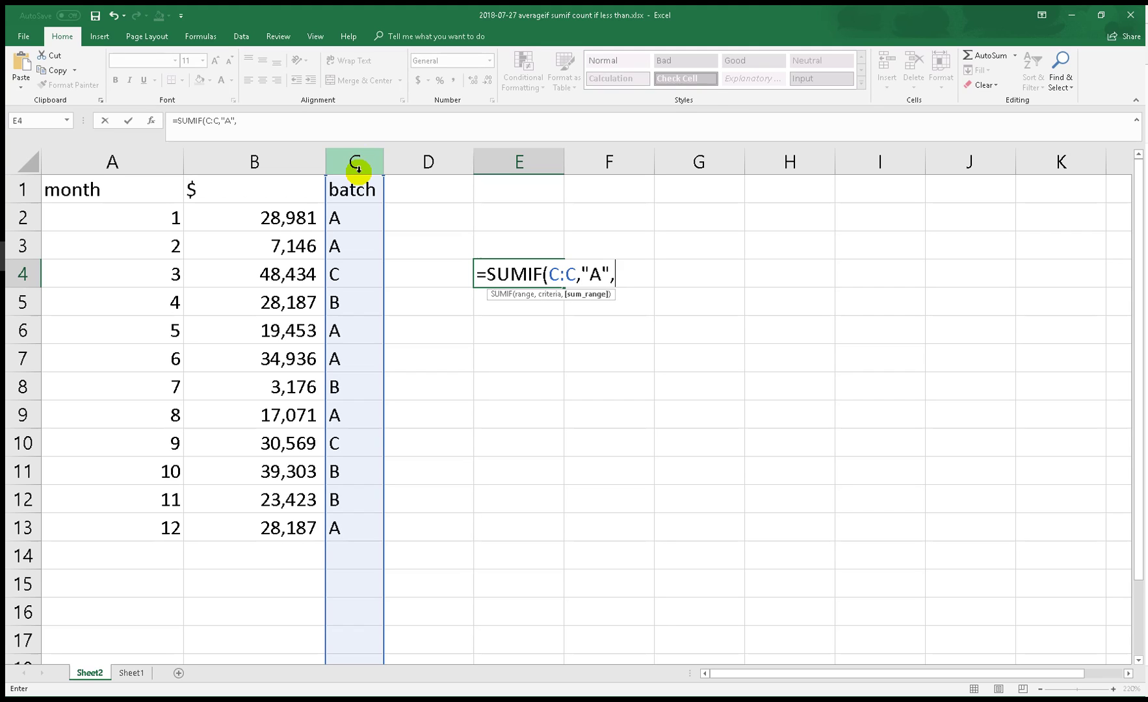
click(270, 161)
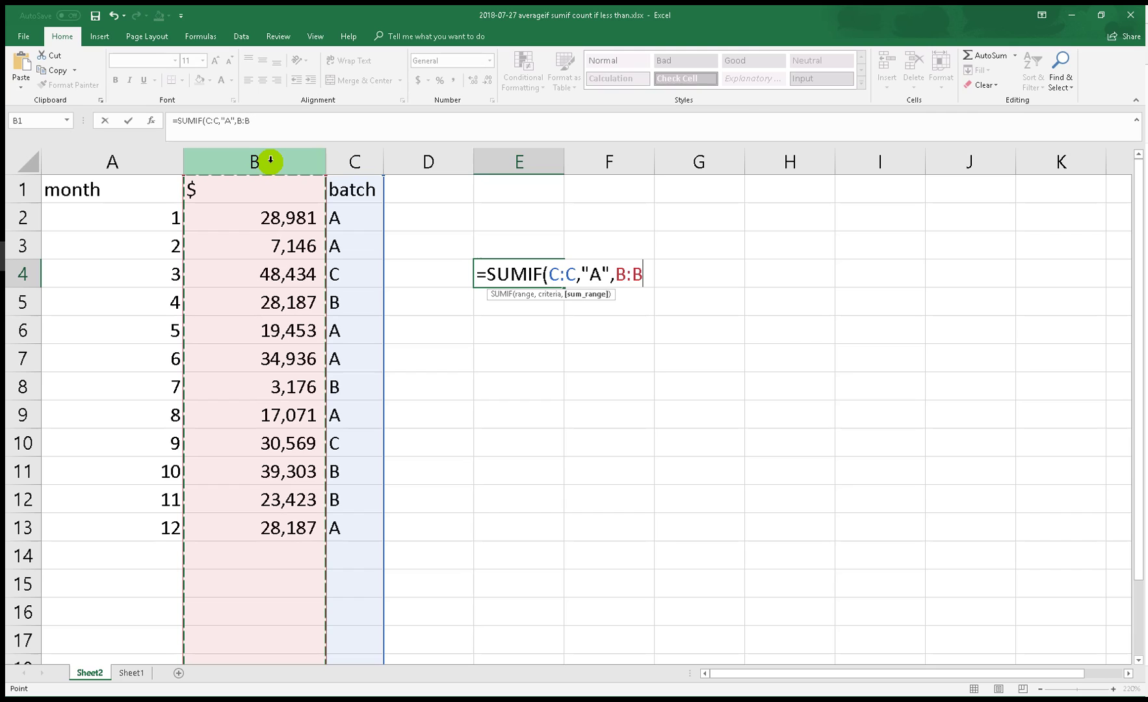
key(Return)
- Apply Comma Style with no decimals to E4 so it shows 135,774
click(514, 280)
click(448, 80)
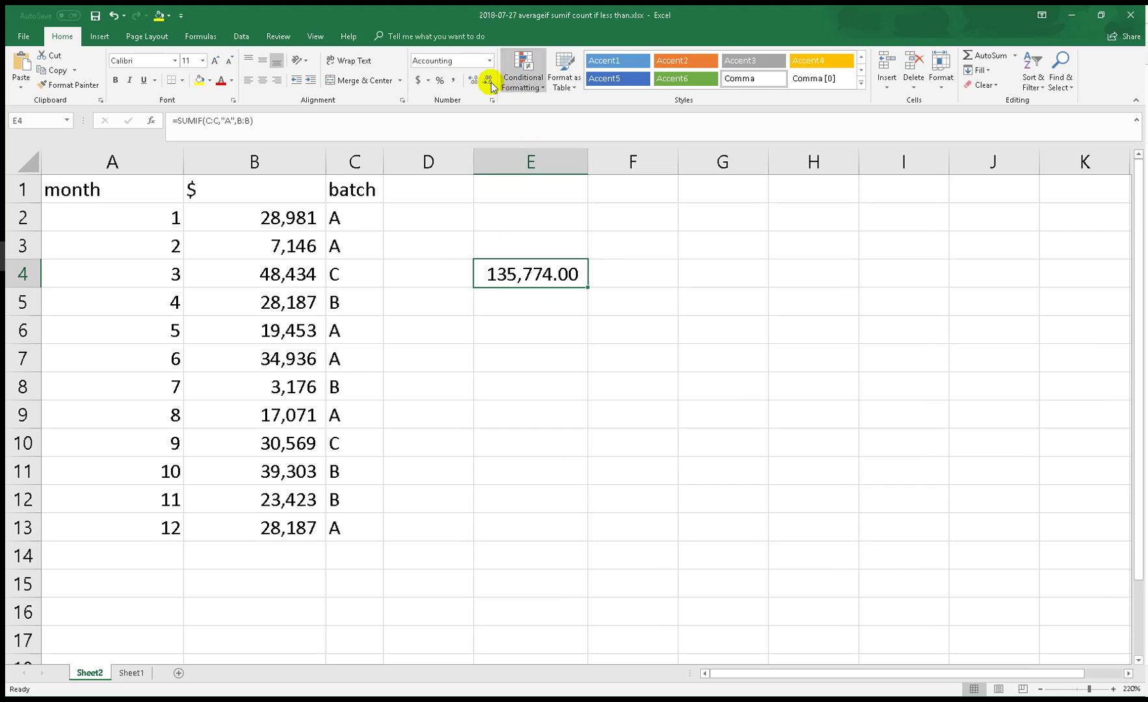
click(487, 80)
click(487, 80)
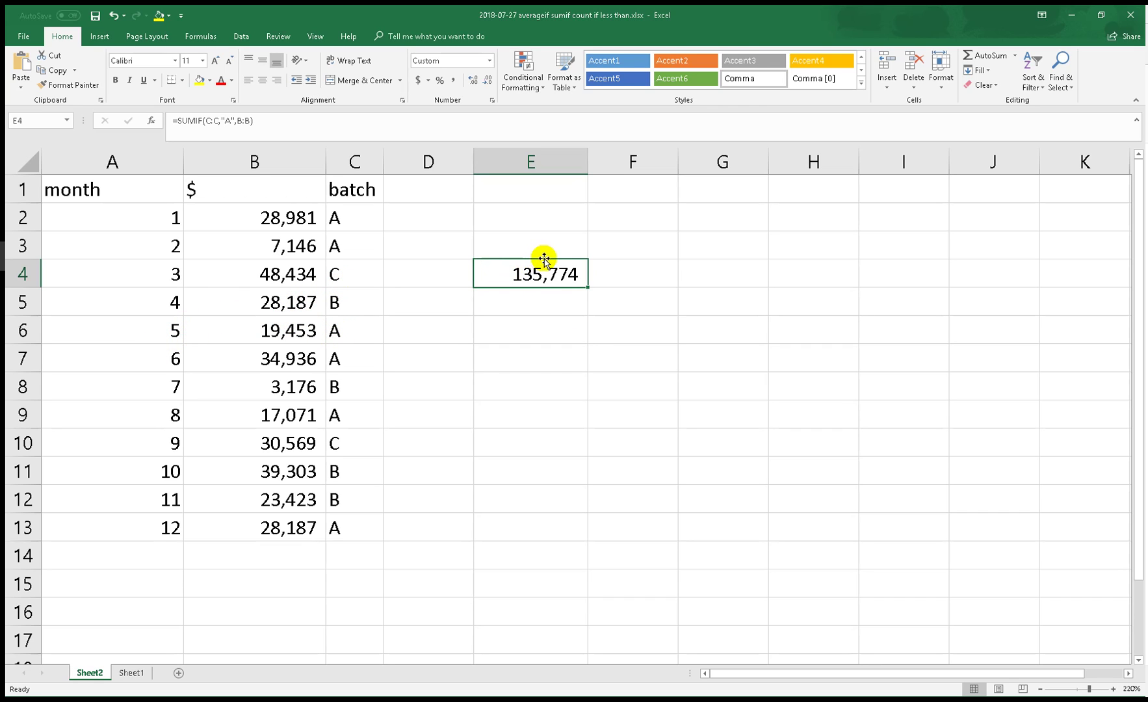
double_click(524, 283)
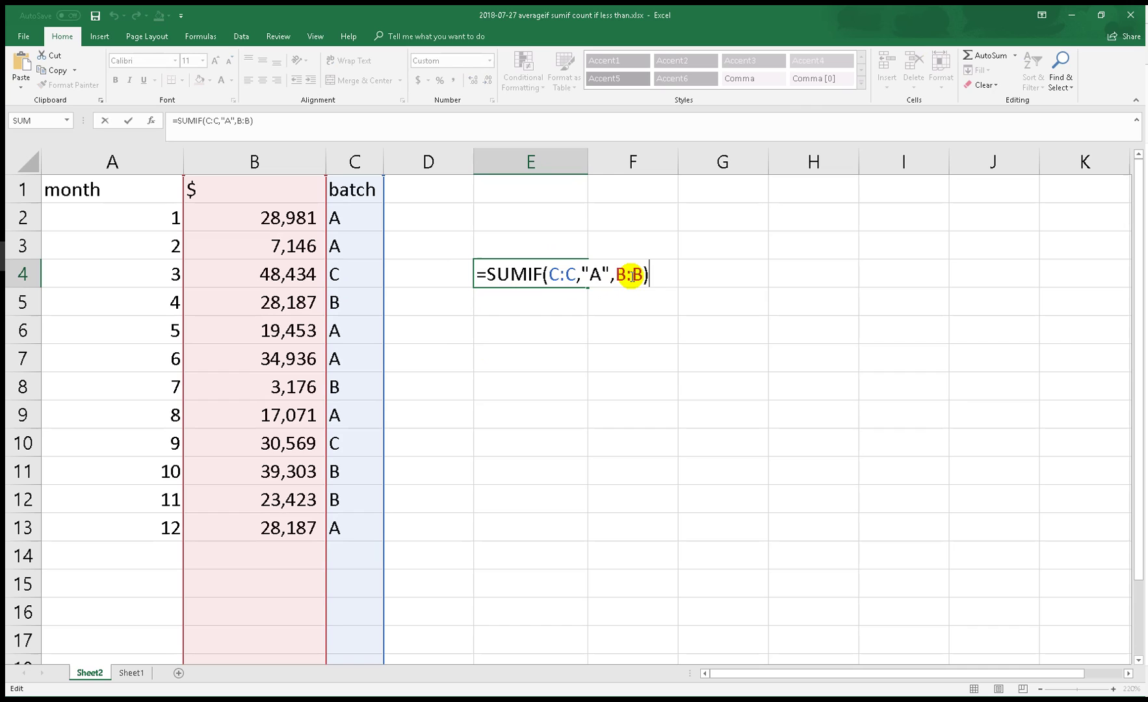
key(Escape)
click(520, 310)
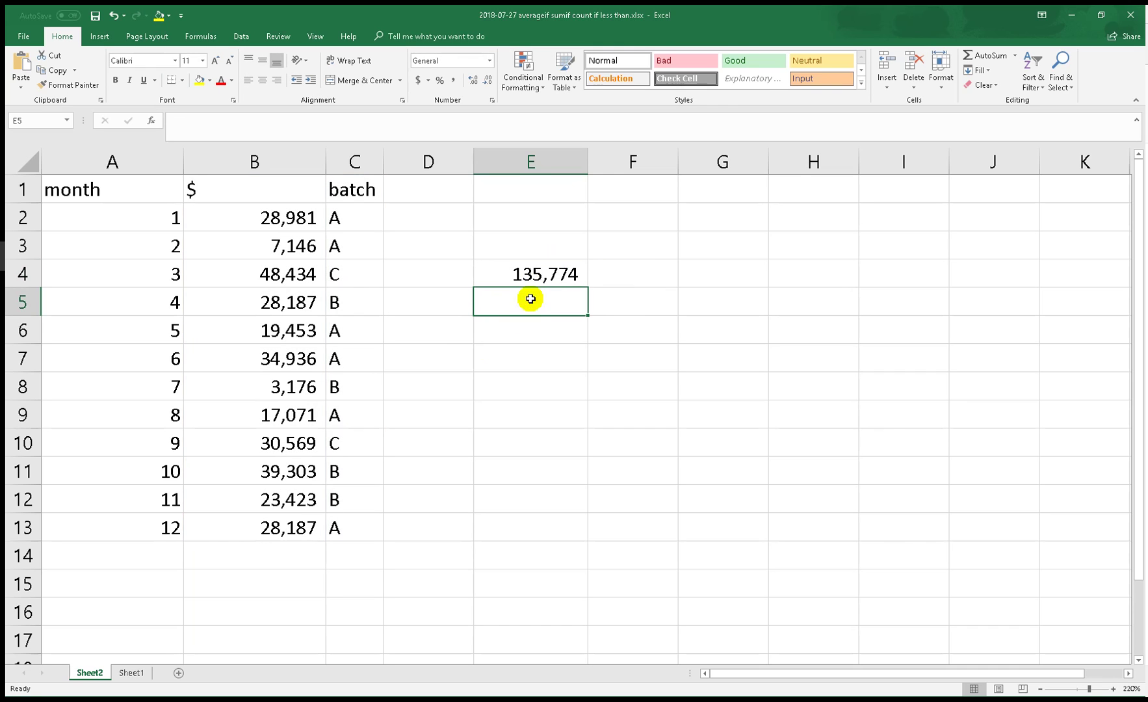
- Start =SUMIF(A:A,">"&5 in E5, using the month column as the criteria range
click(554, 274)
click(523, 305)
text(=sumif)
key(Tab)
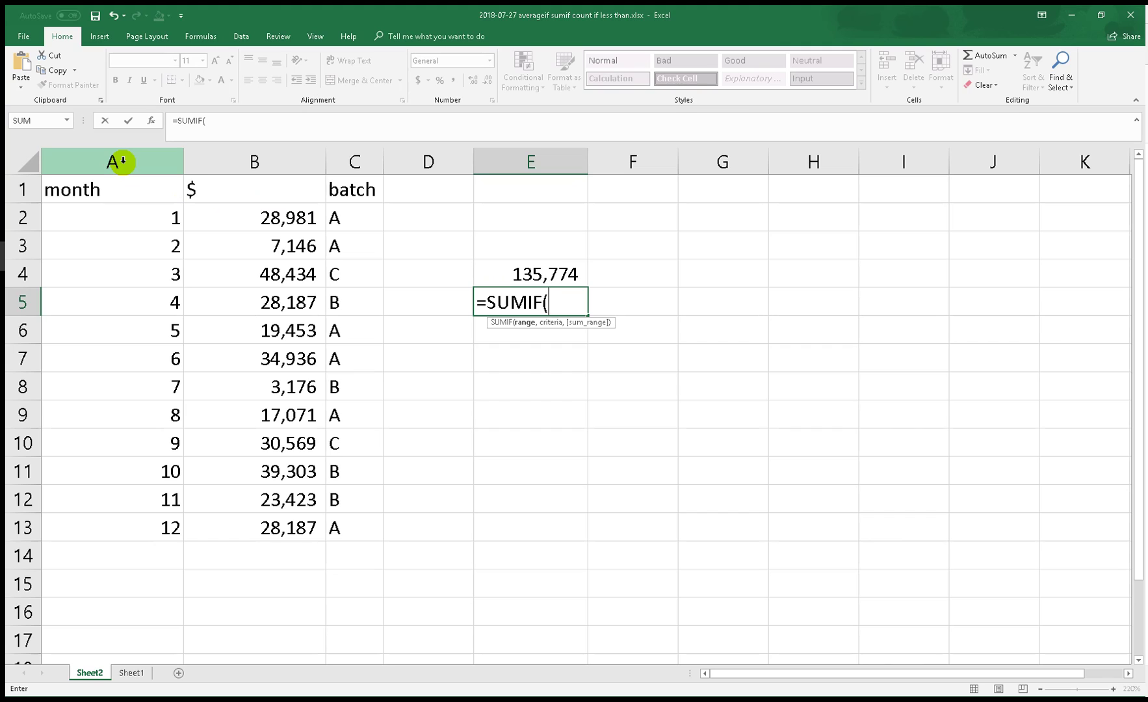
click(122, 161)
text(,)
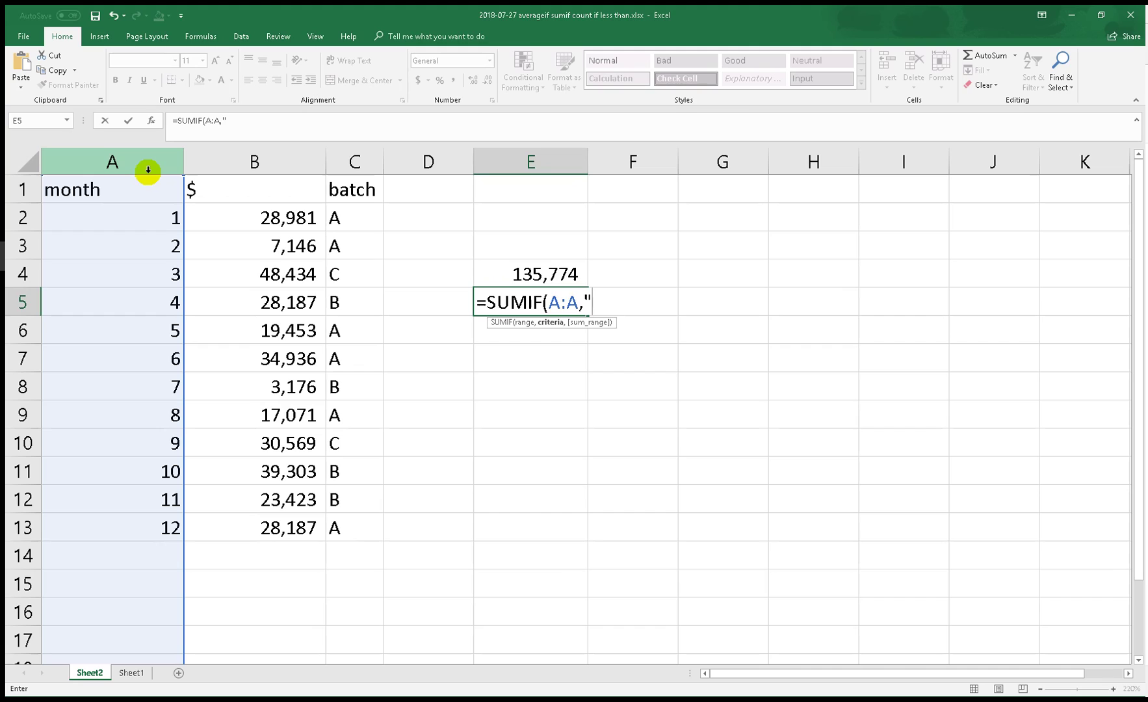
text(>)
text("&)
text(5)
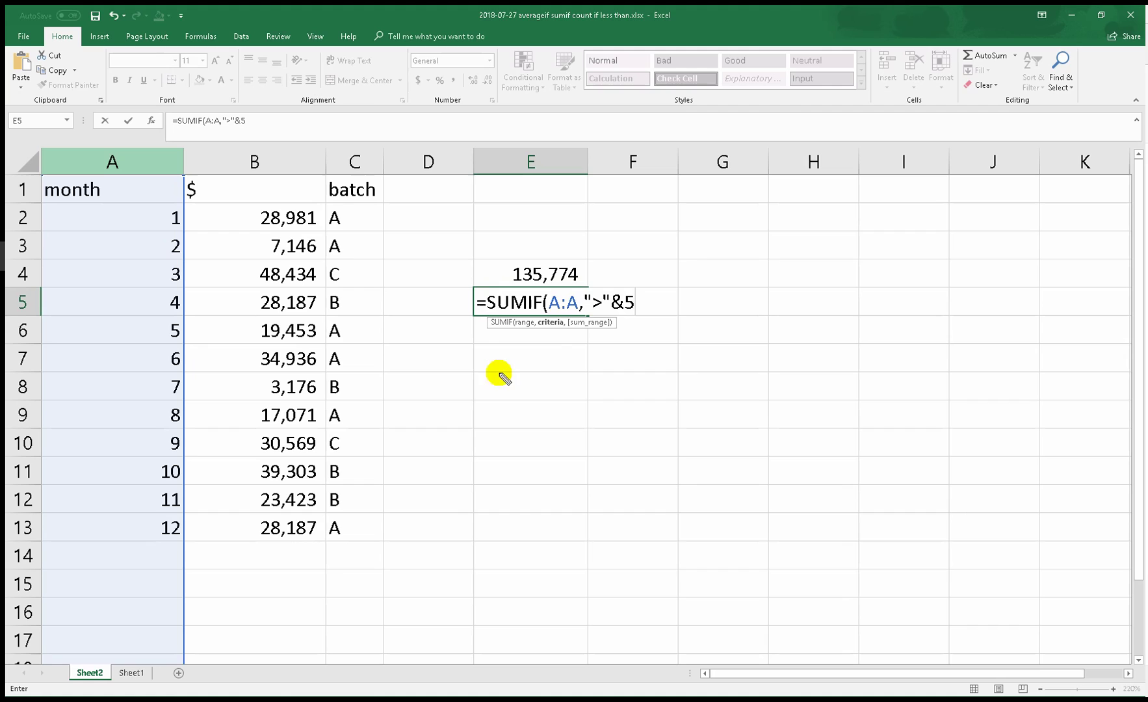
- Finish E5 as =SUMIF(A:A,">"&5,B:B), totalling 176,665 for months above 5
key(ctrl+2)
mouse_move(604, 279)
mouse_down()
mouse_move(575, 305)
mouse_move(617, 300)
mouse_move(596, 274)
mouse_up()
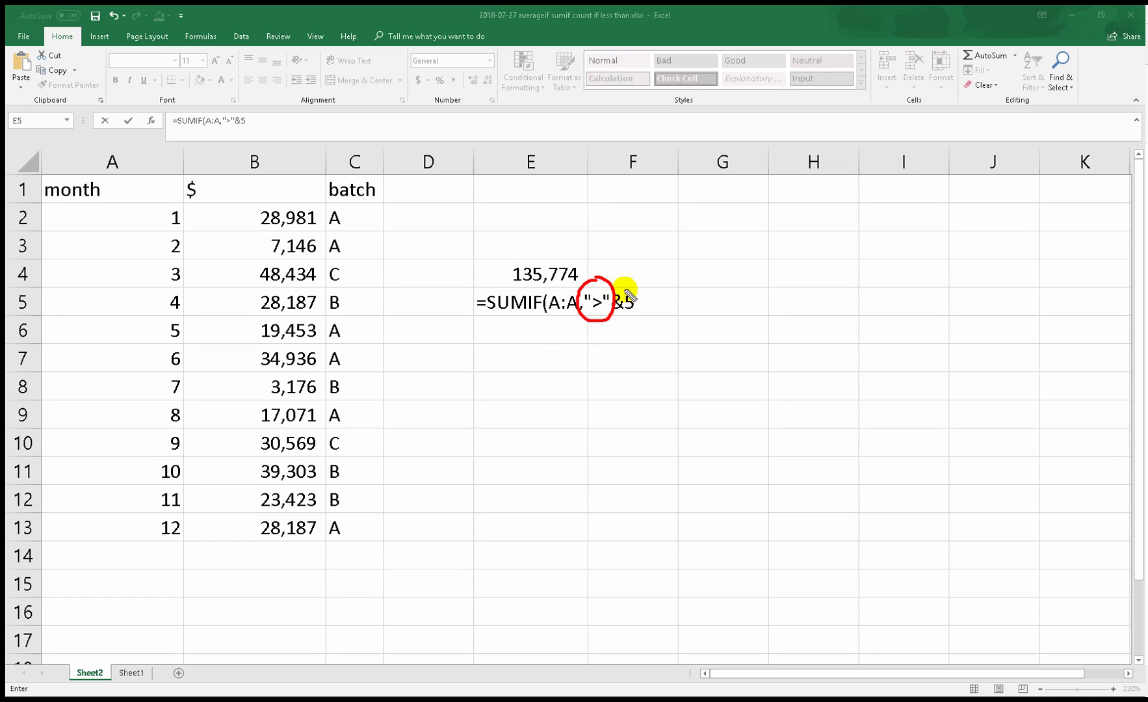
mouse_move(623, 287)
mouse_down()
mouse_move(608, 298)
mouse_move(616, 316)
mouse_move(617, 286)
mouse_up()
mouse_move(627, 289)
mouse_down()
mouse_move(597, 264)
mouse_move(603, 279)
mouse_up()
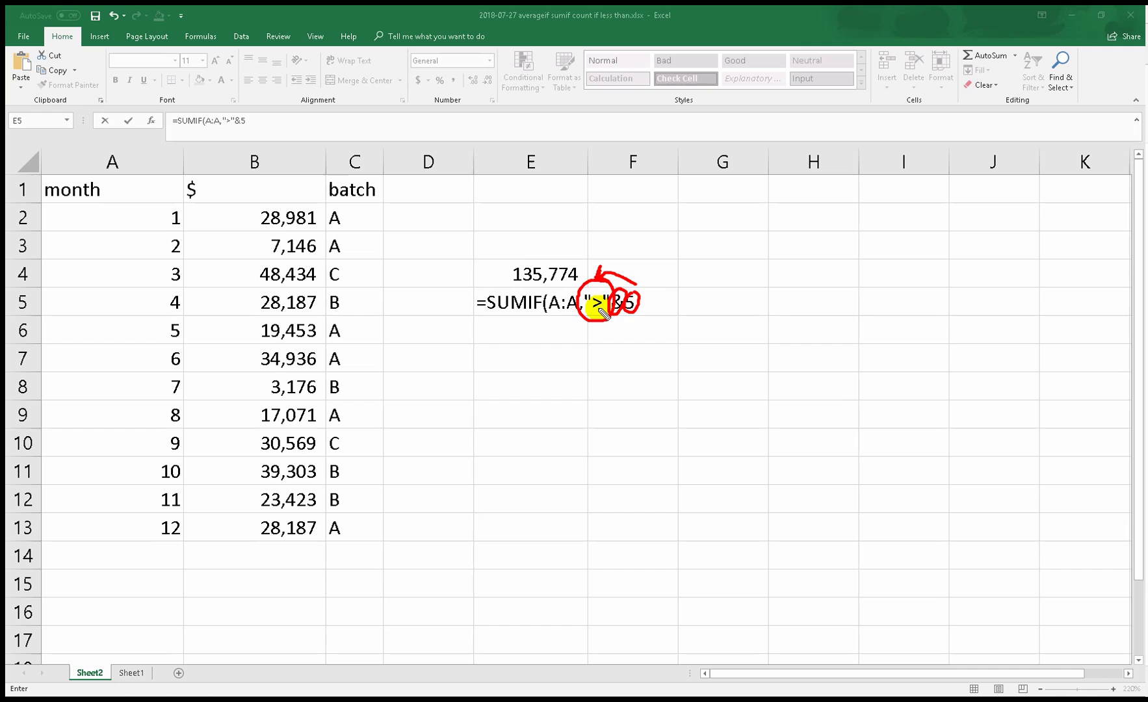
key(Escape)
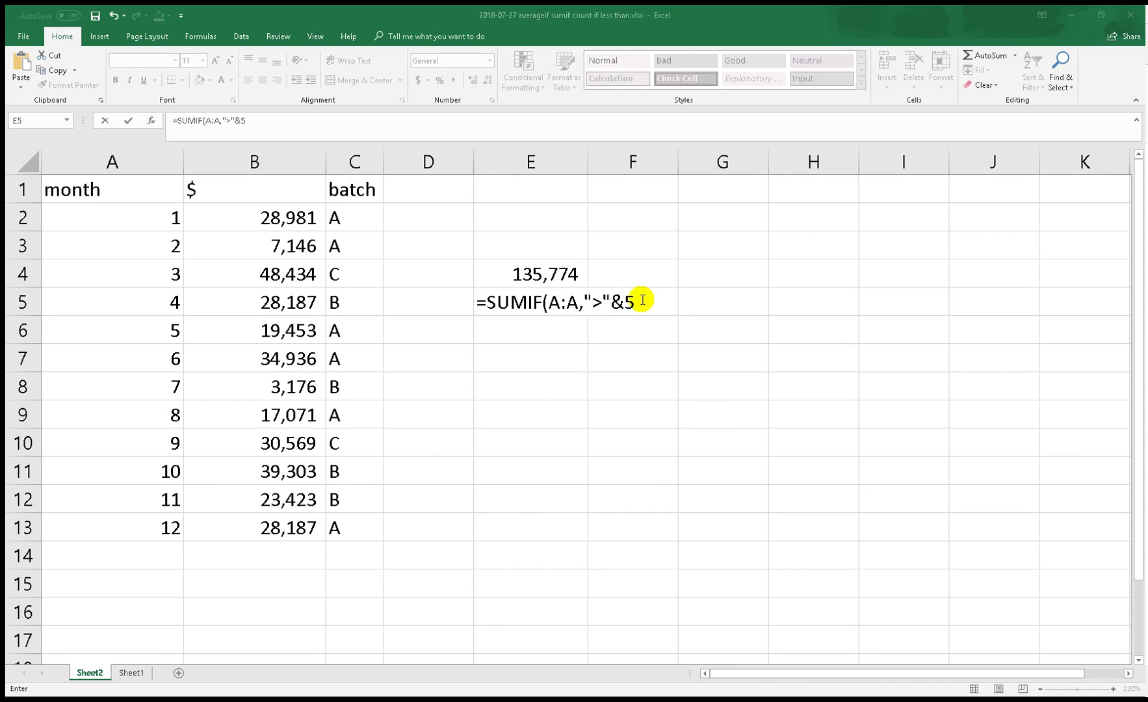
text(,)
click(280, 158)
key(Return)
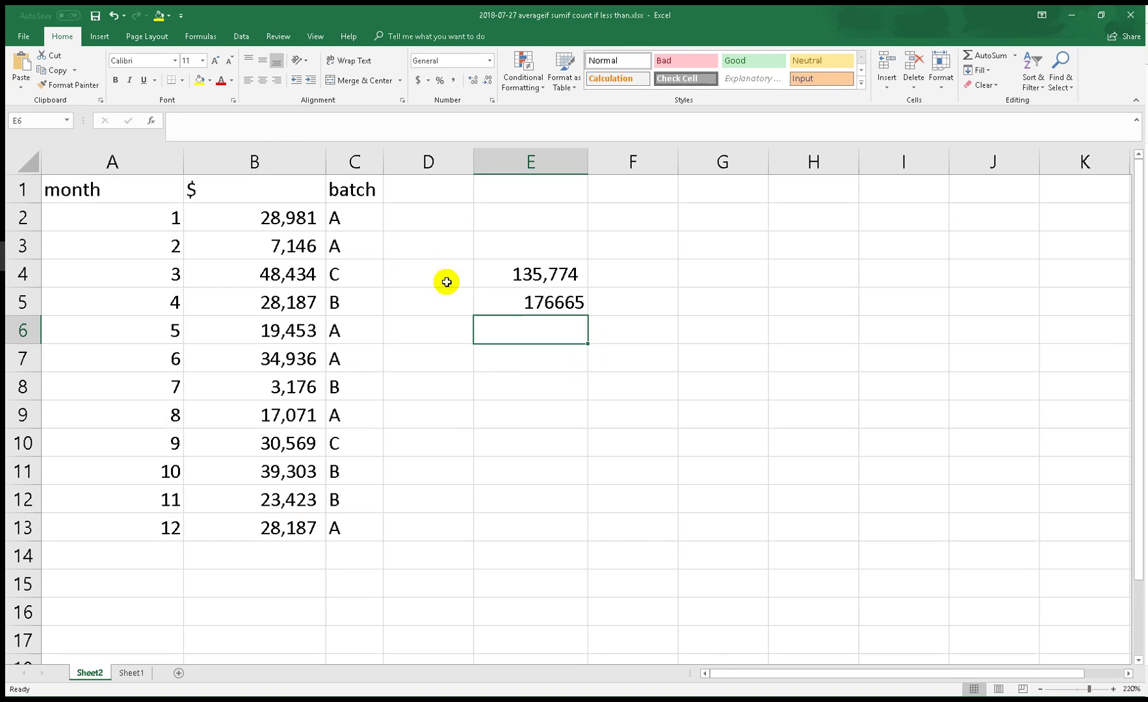
click(522, 300)
click(456, 84)
click(487, 80)
click(487, 80)
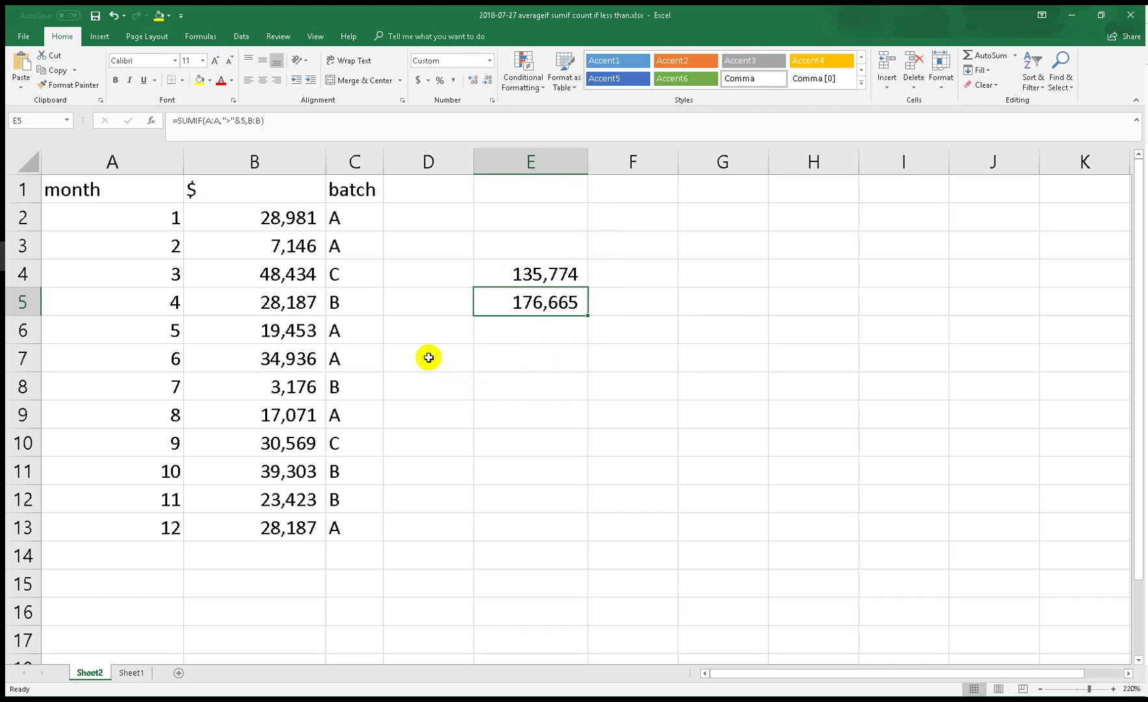
drag(280, 356, 258, 523)
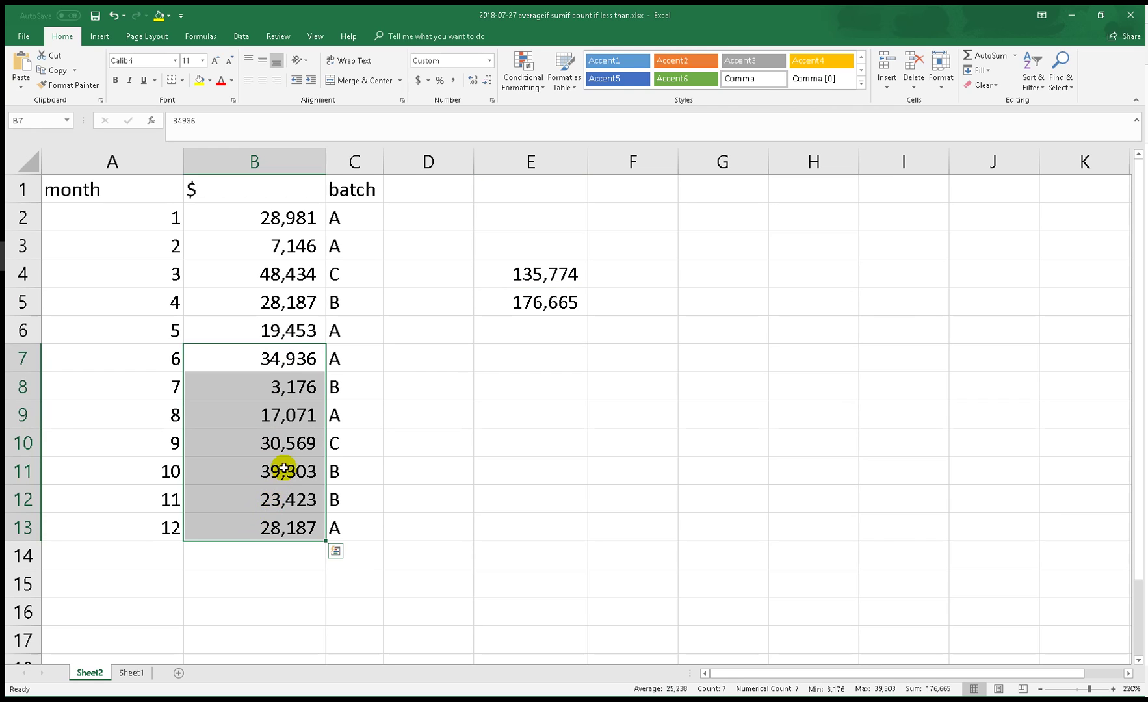
mouse_move(969, 643)
mouse_down()
mouse_move(911, 683)
mouse_move(942, 638)
mouse_move(968, 642)
mouse_up()
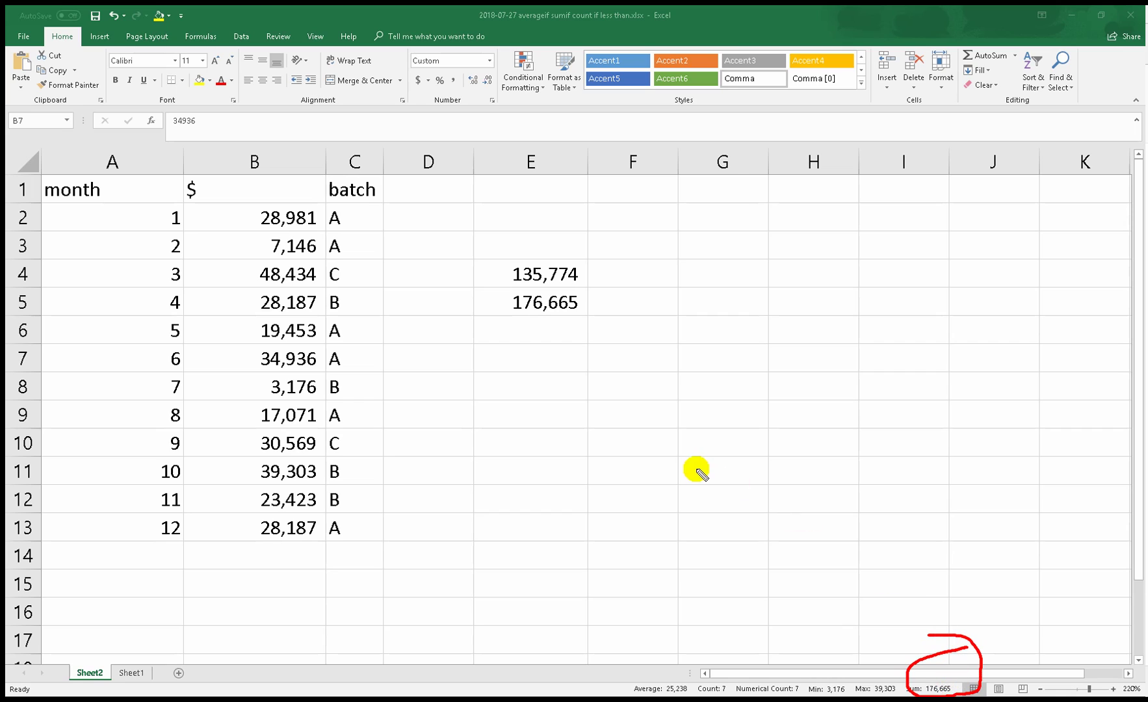
drag(537, 281, 495, 304)
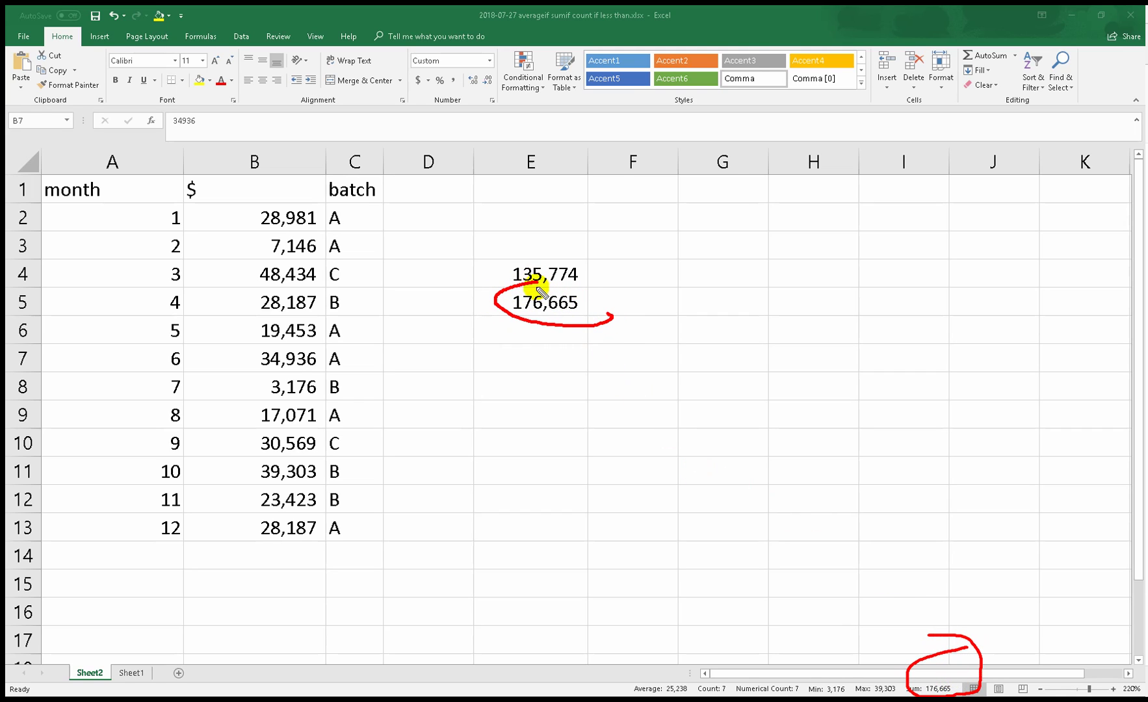
drag(508, 277, 936, 623)
drag(811, 410, 909, 401)
key(Escape)
click(542, 332)
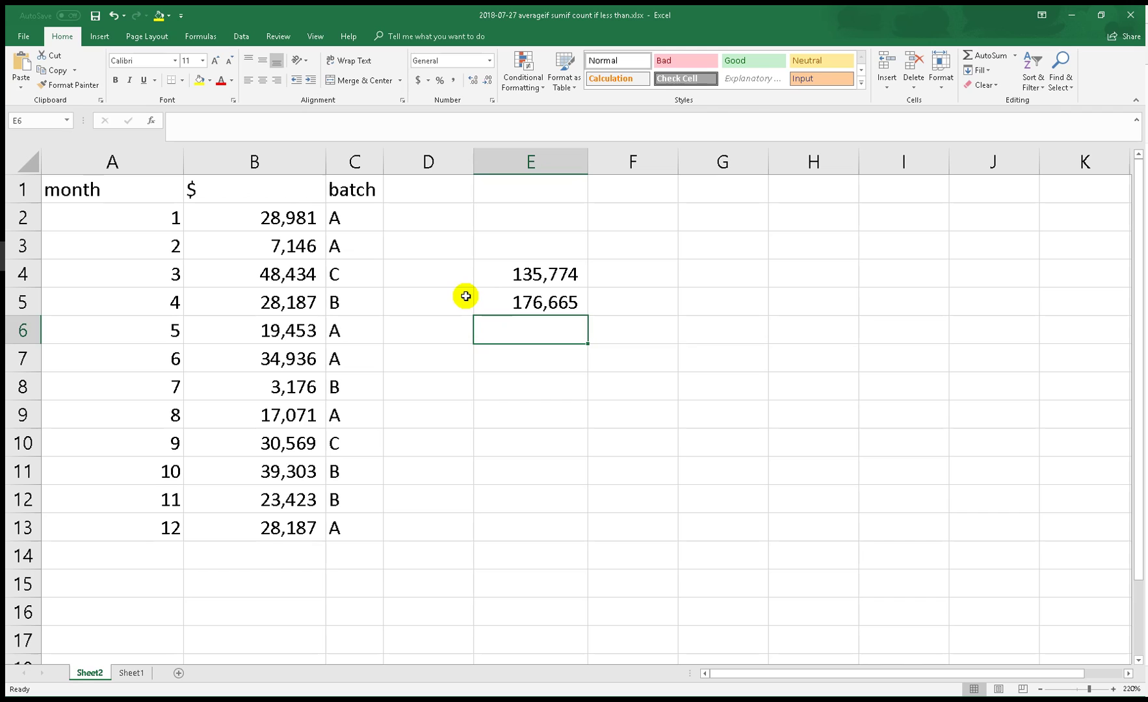
- Move the two totals from E4:E5 over to F4:F5
drag(519, 274, 612, 285)
click(525, 335)
click(533, 284)
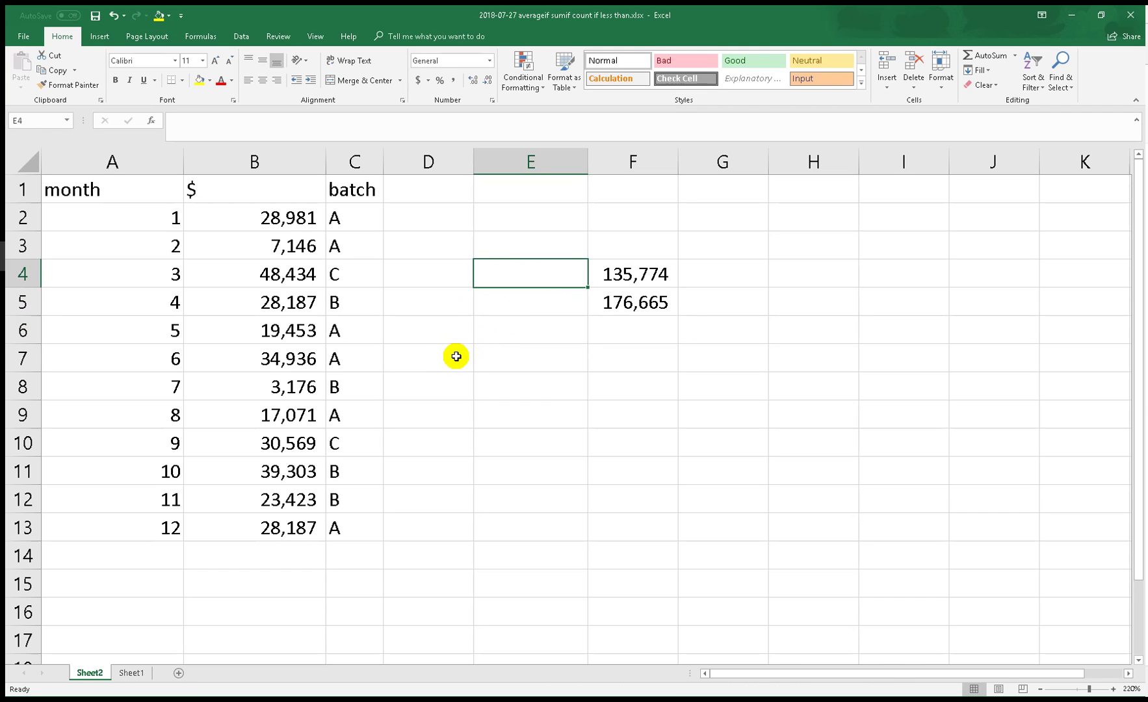
- Label E4, E5 and E6 with the text symbols =, > and <
key(F2)
text(=)
click(497, 300)
key(Escape)
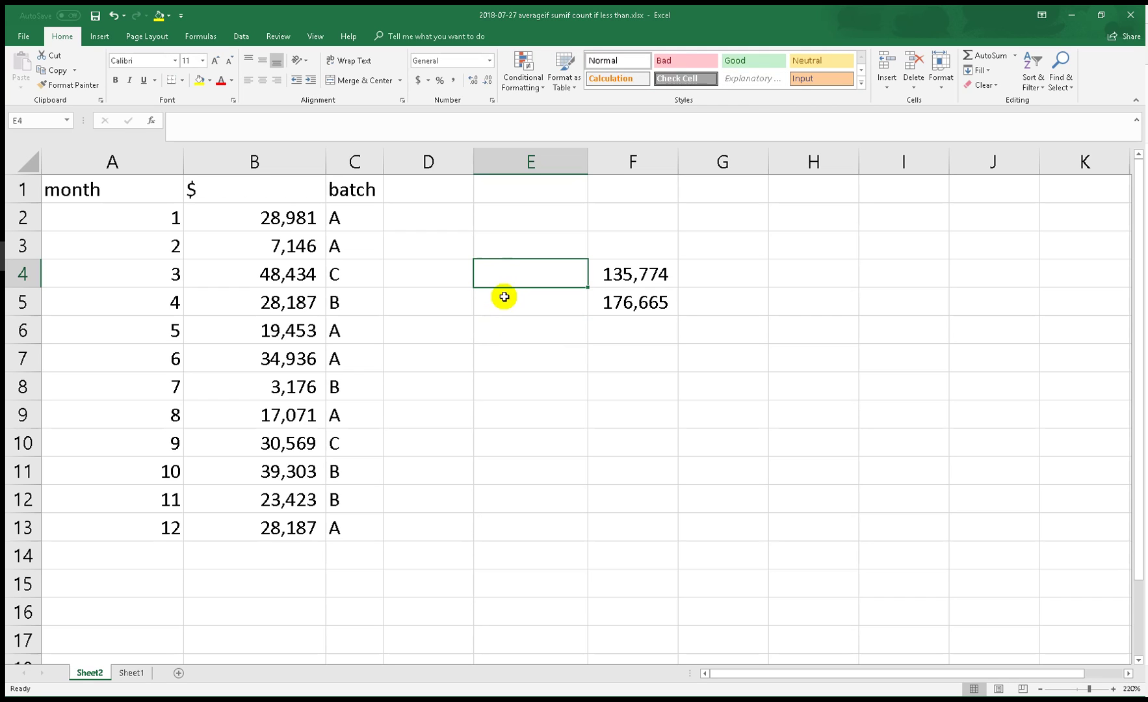
text('=)
key(Return)
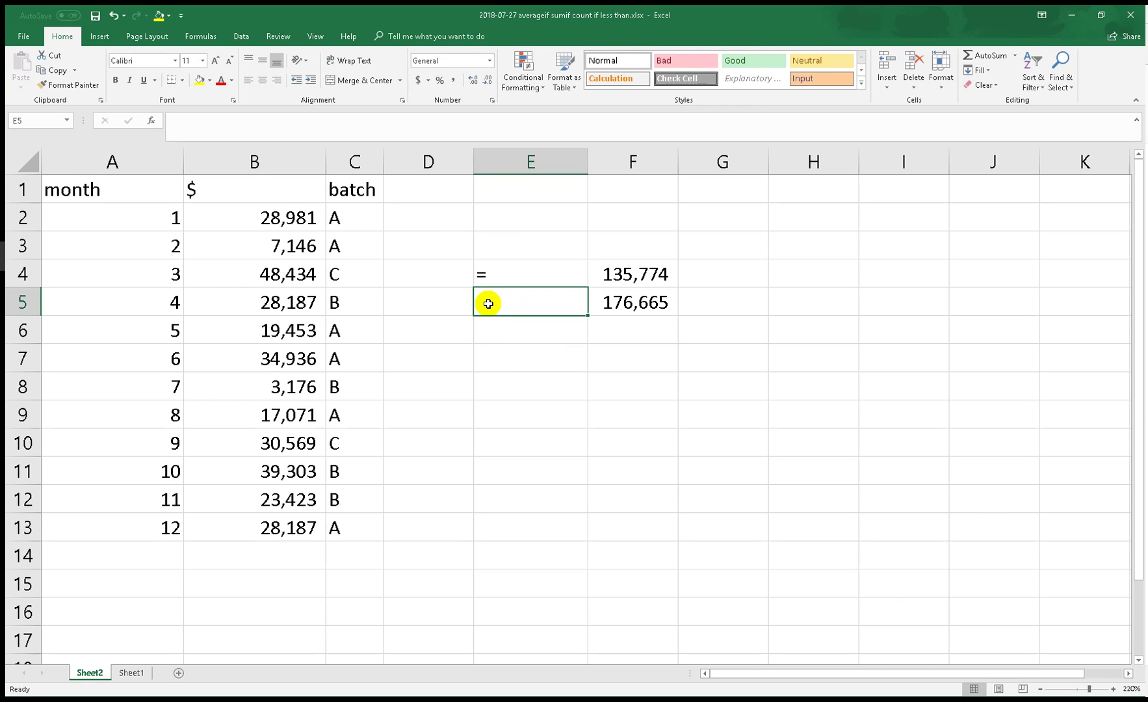
text(>)
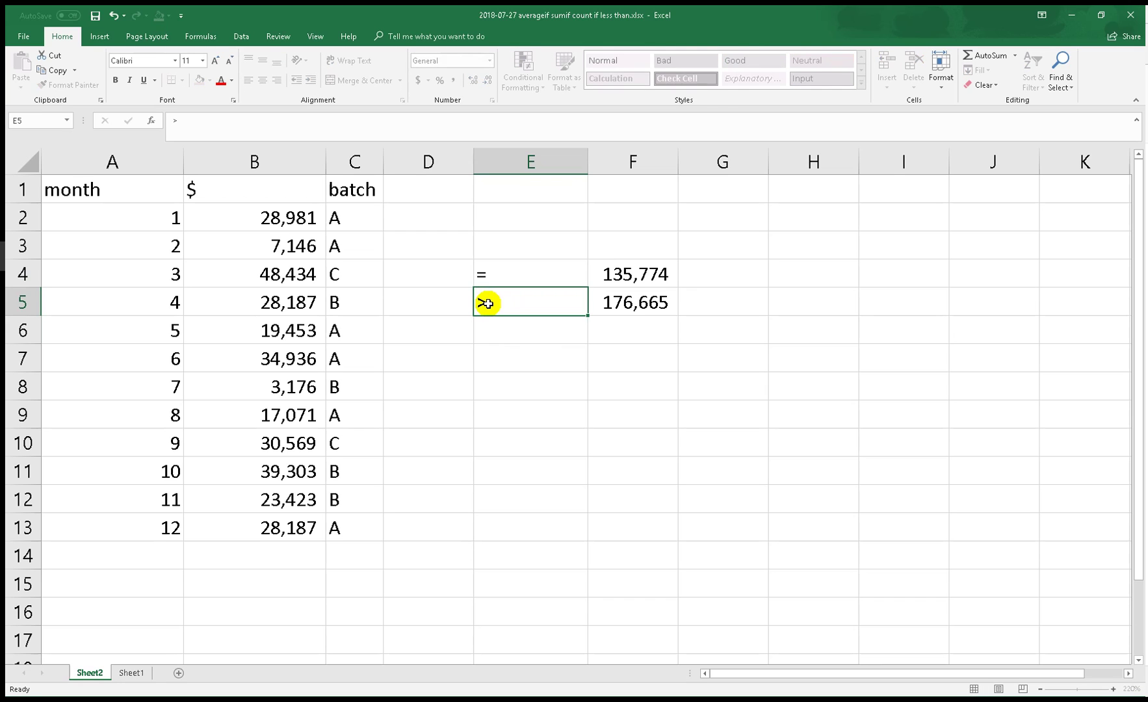
key(Return)
text(<)
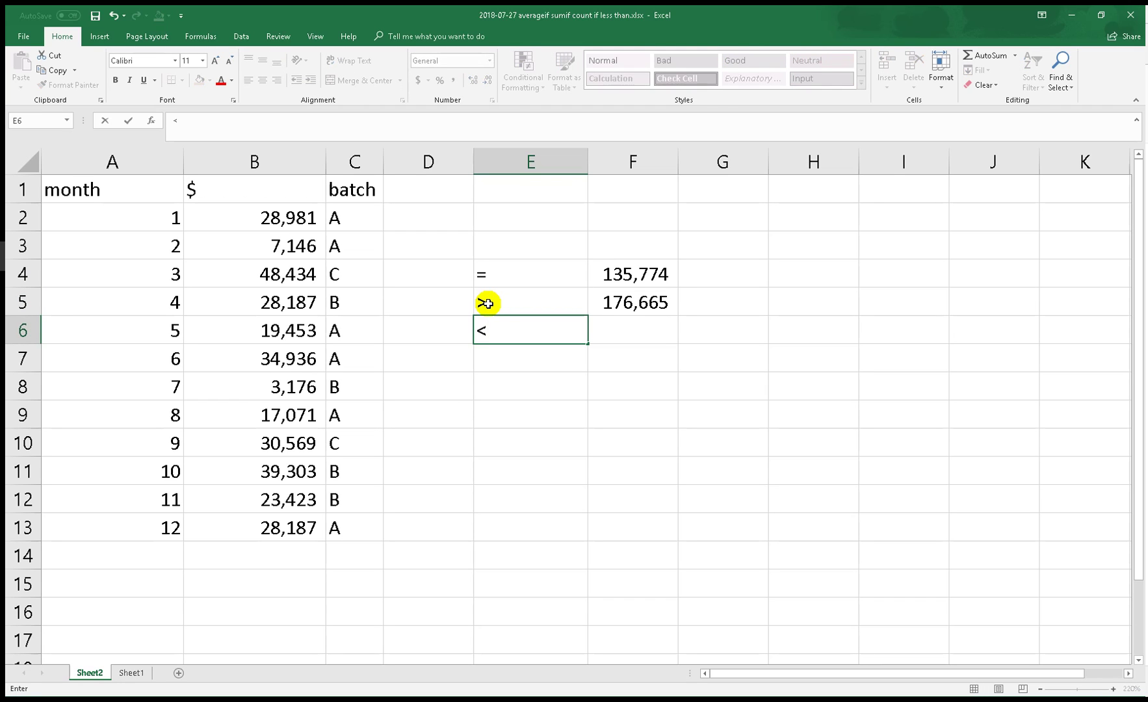
key(Return)
- Begin a SUMIF formula in cell F6
click(648, 307)
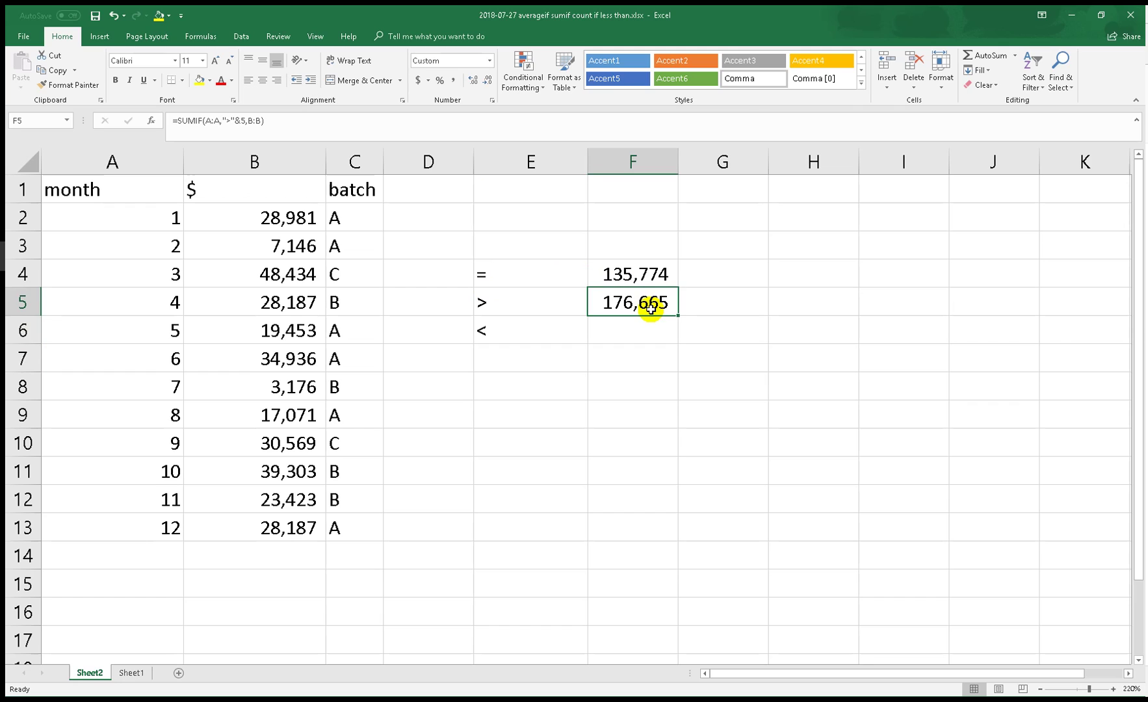
click(642, 332)
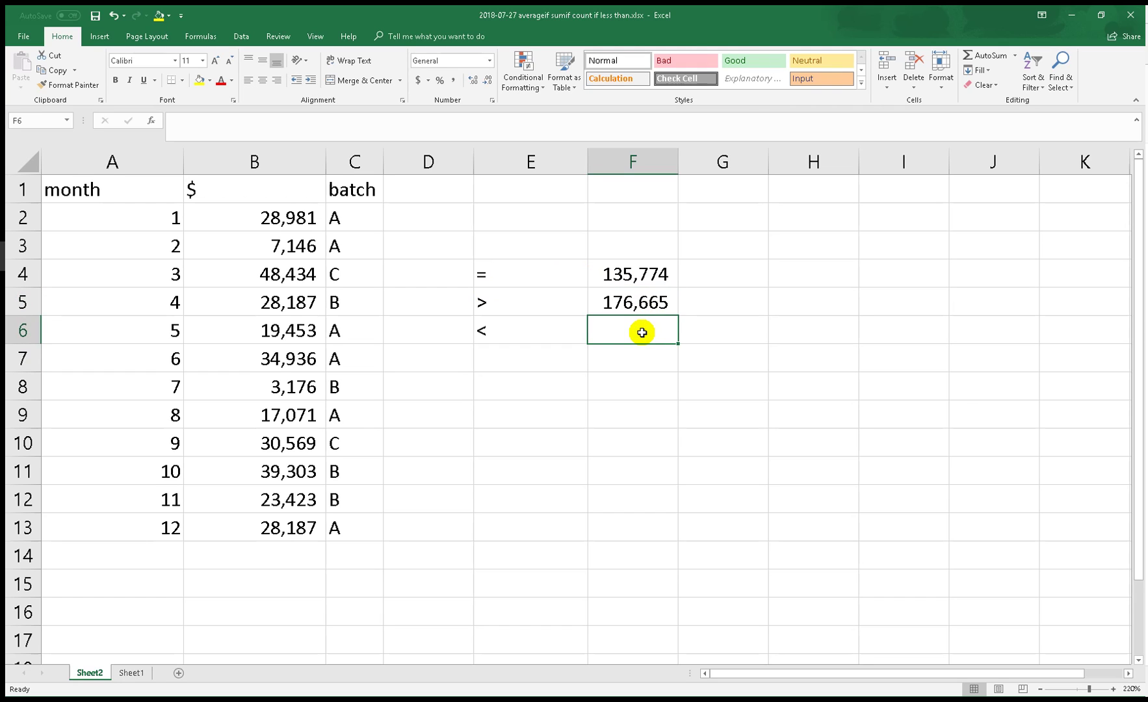
text(=)
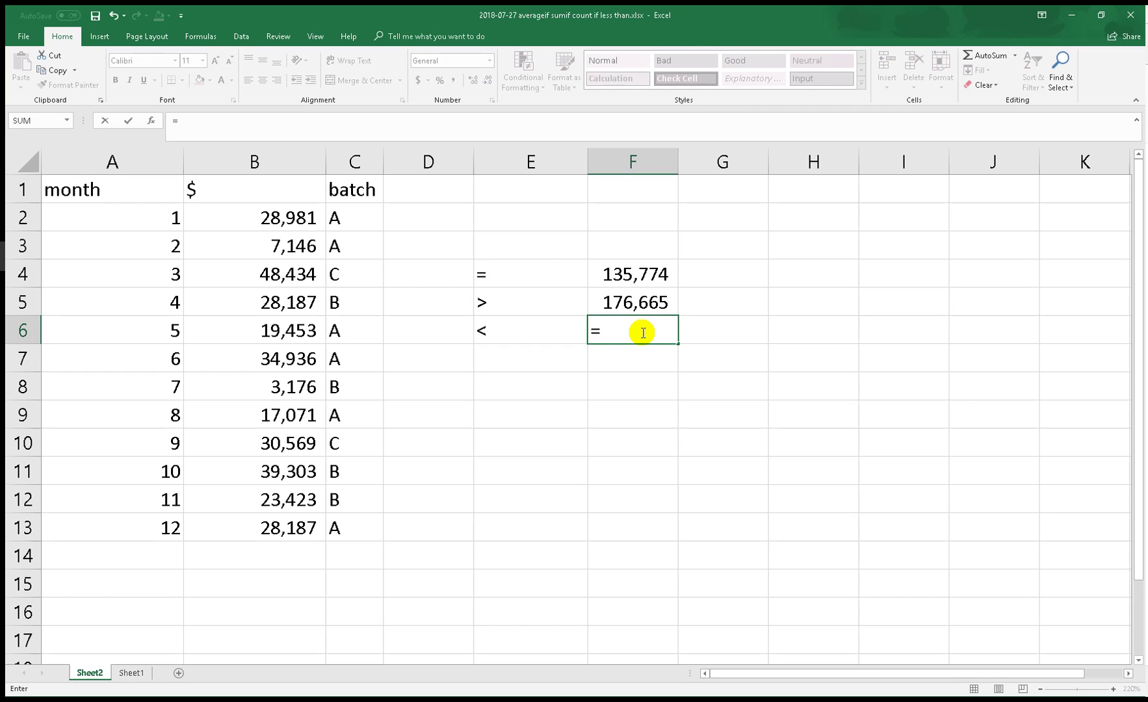
text(sumi)
- Complete F6 as =SUMIF(A:A,"<"&E6,B:B), summing $ for months below E6
key(Tab)
click(142, 154)
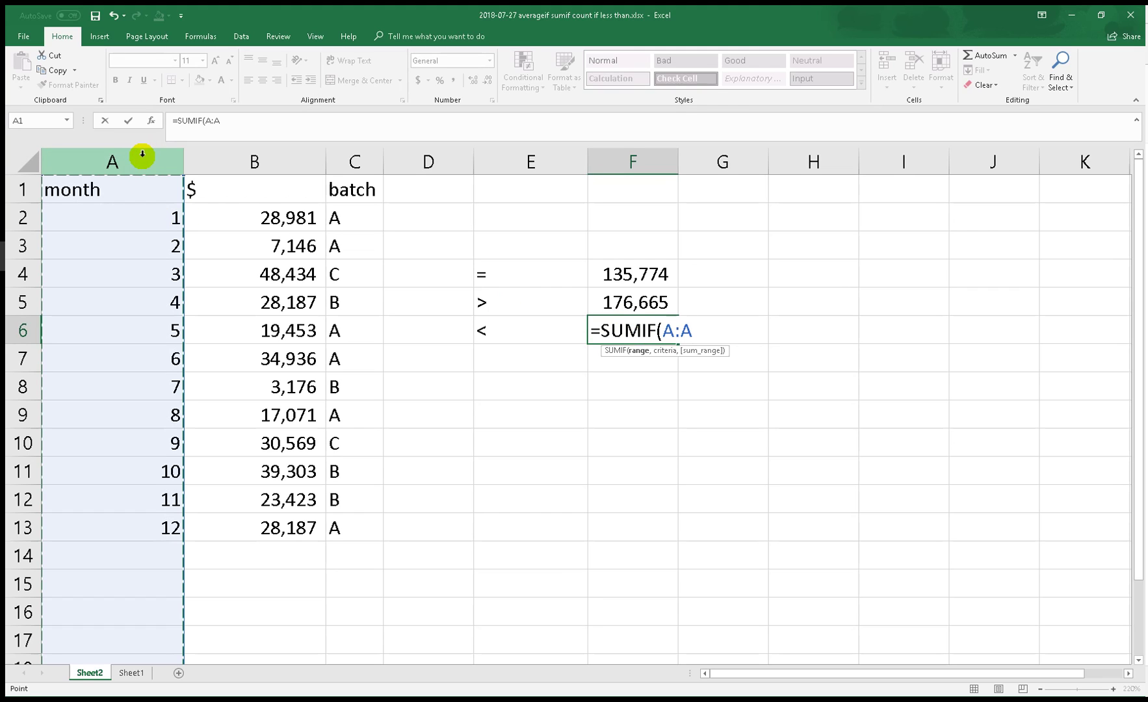
text(,"<)
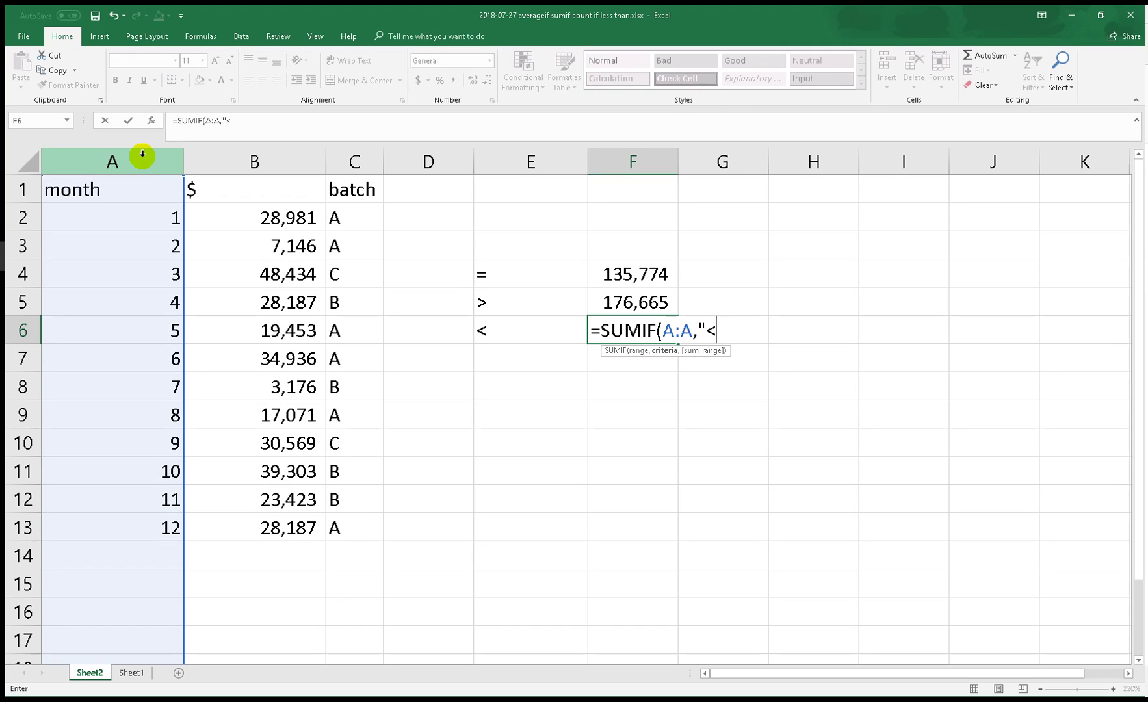
text(5)
text(")
text(&)
key(Left)
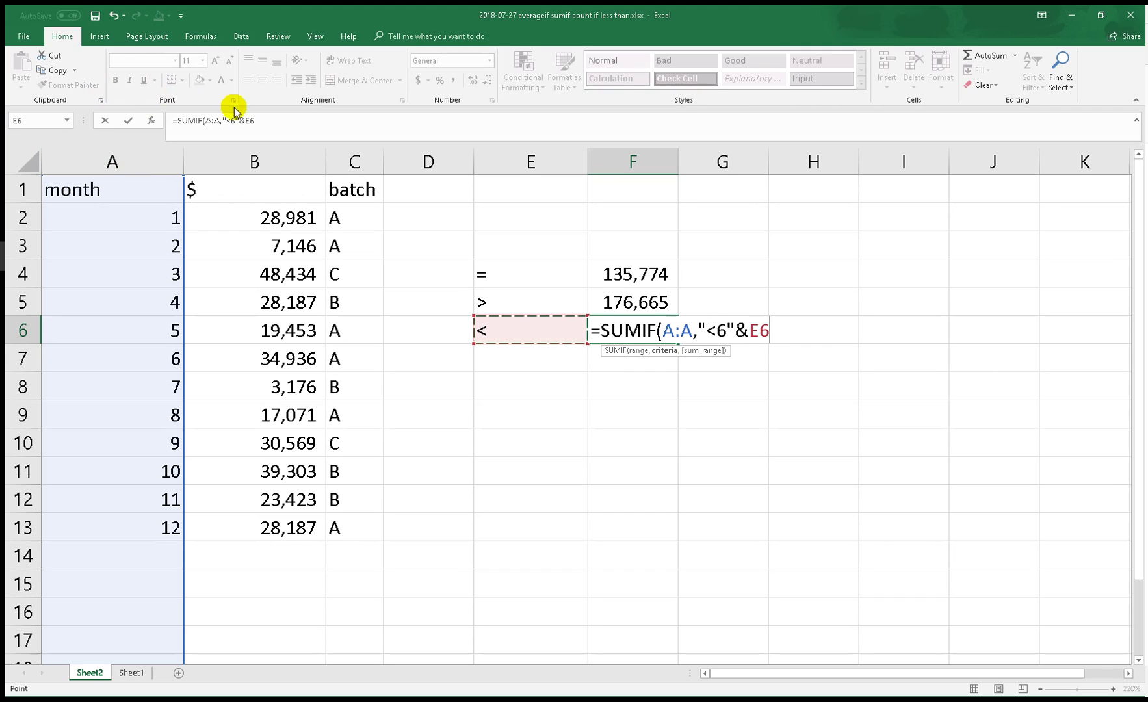
click(231, 120)
key(Delete)
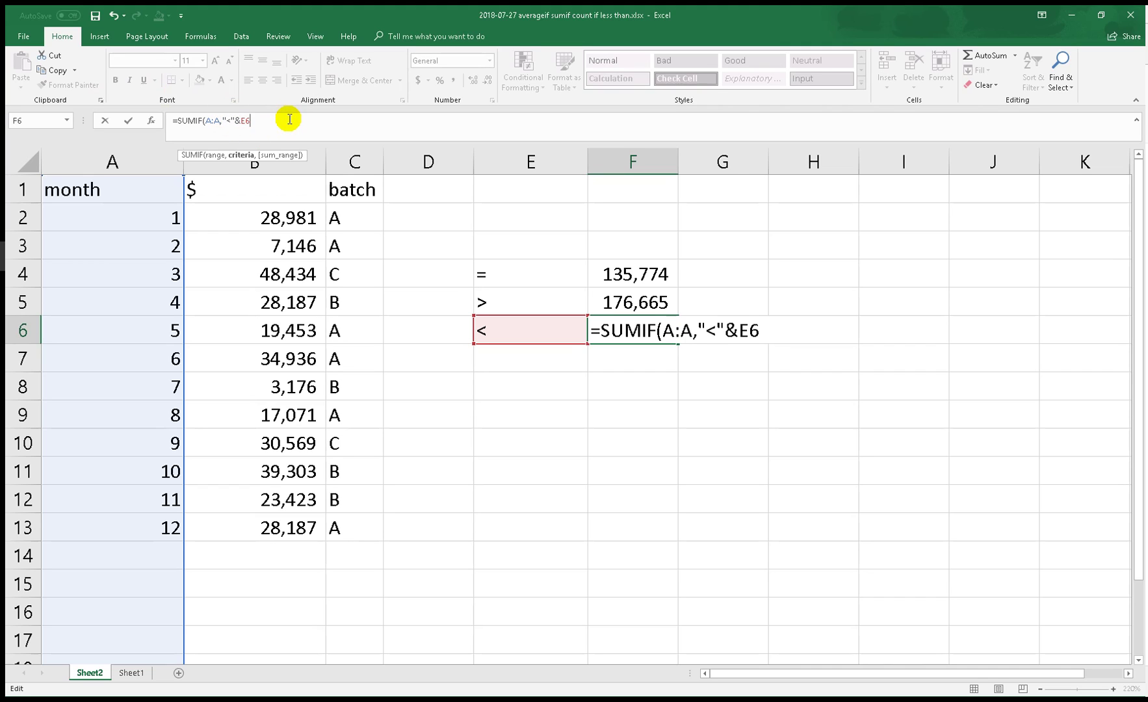
text(,)
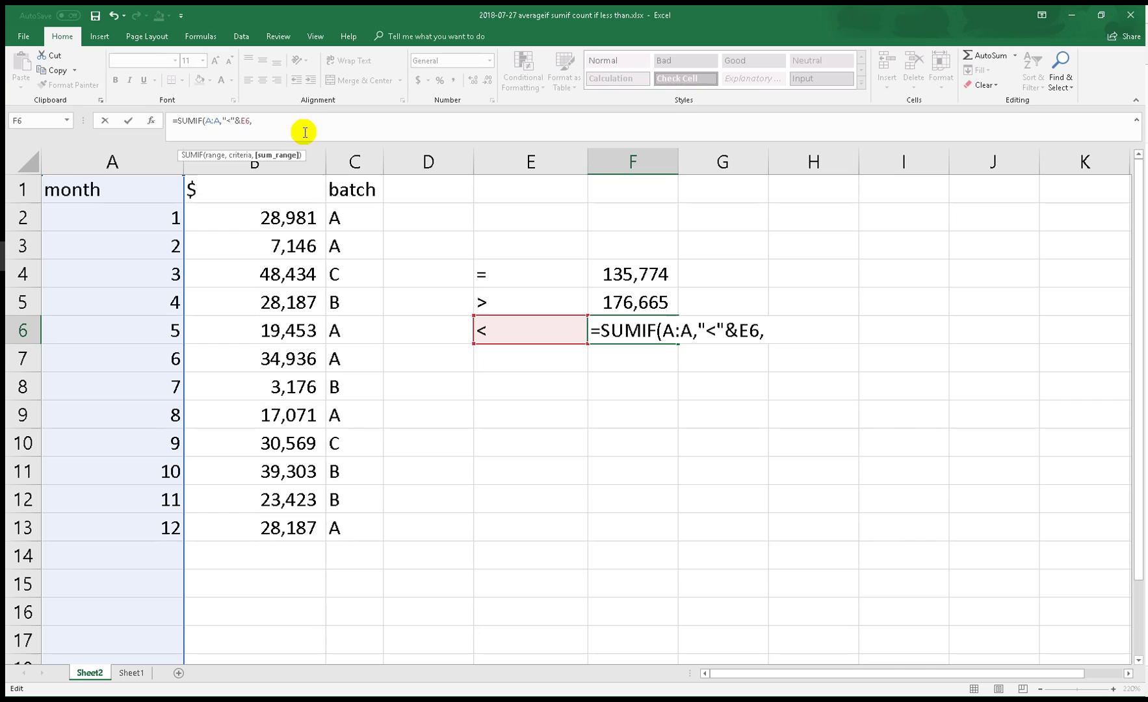
click(252, 167)
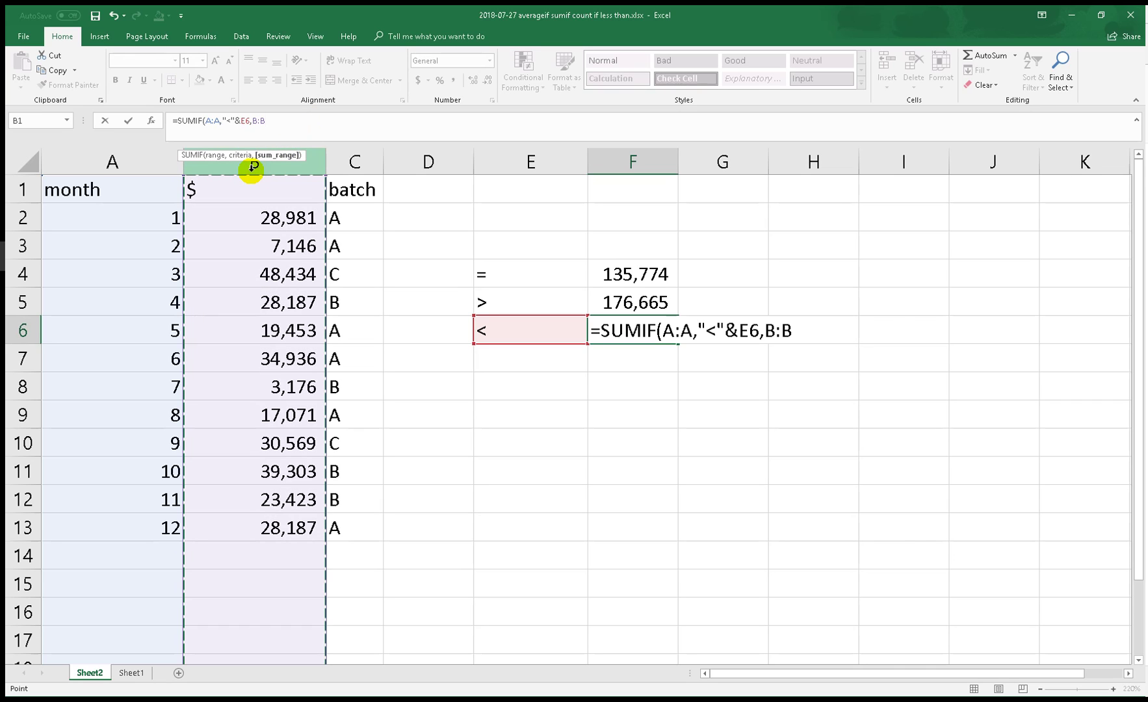
key(Return)
- Fix F6's criterion to compare months against 6, giving 132201
click(645, 337)
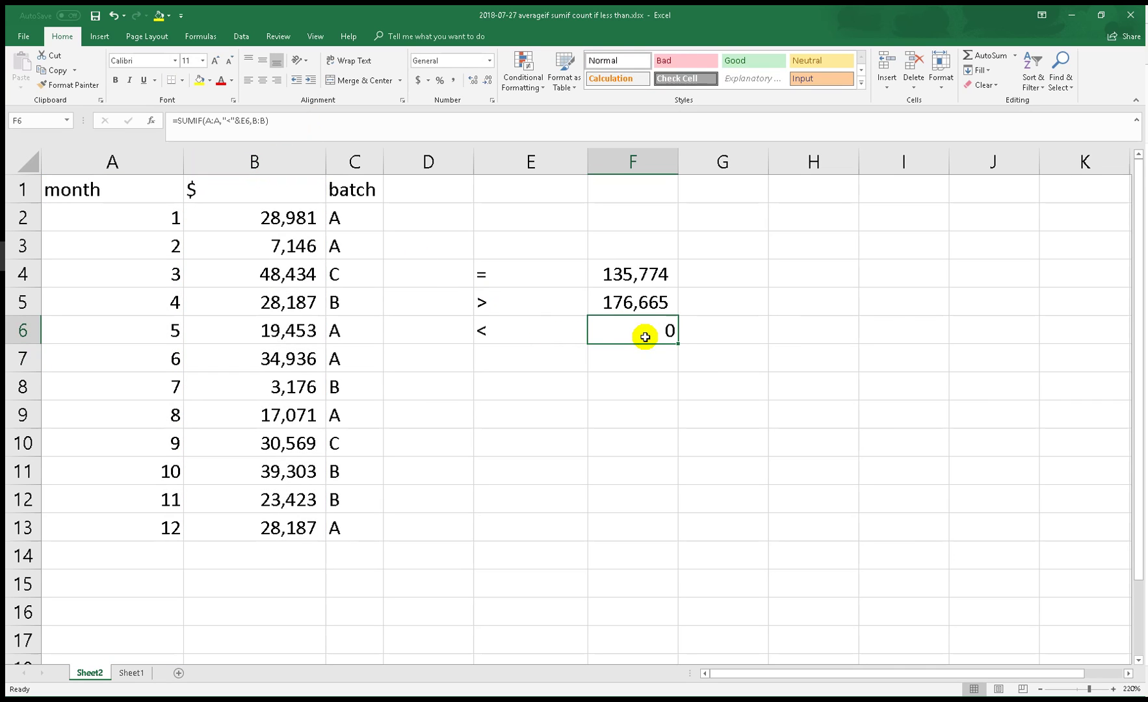
double_click(644, 337)
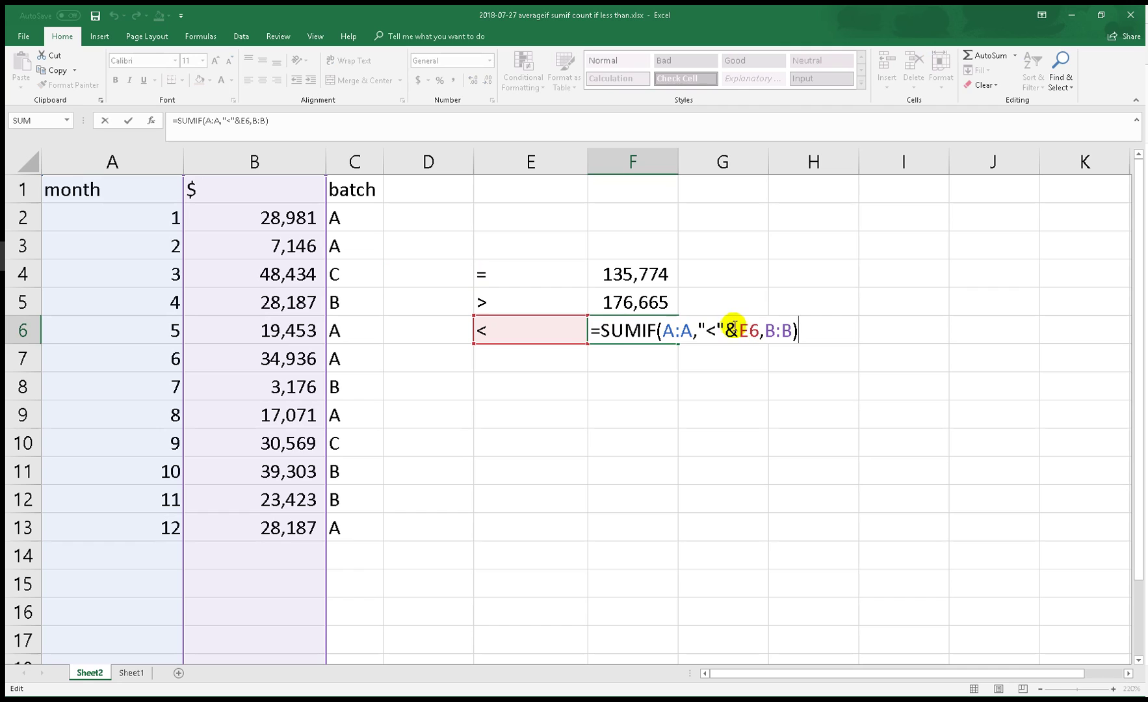
click(658, 305)
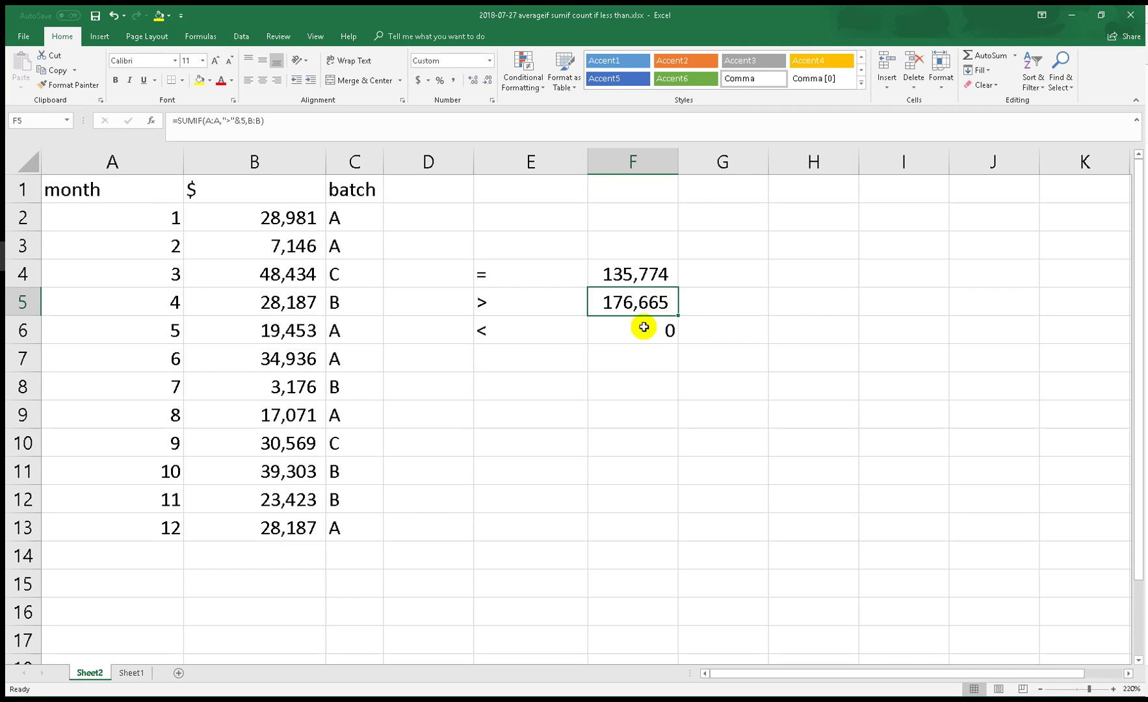
click(643, 332)
click(648, 300)
click(648, 328)
click(660, 301)
double_click(656, 326)
click(749, 329)
key(BackSpace)
key(Return)
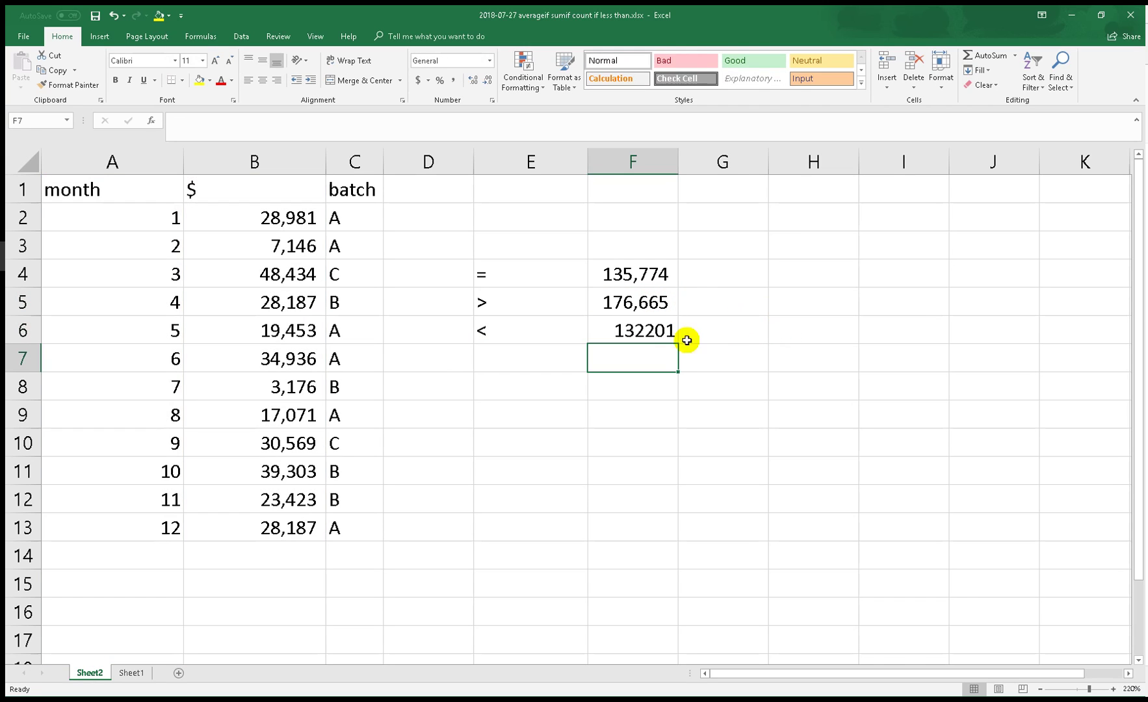
- Copy F5's comma format onto F6 with Format Painter so it reads 132,201
click(651, 296)
double_click(68, 84)
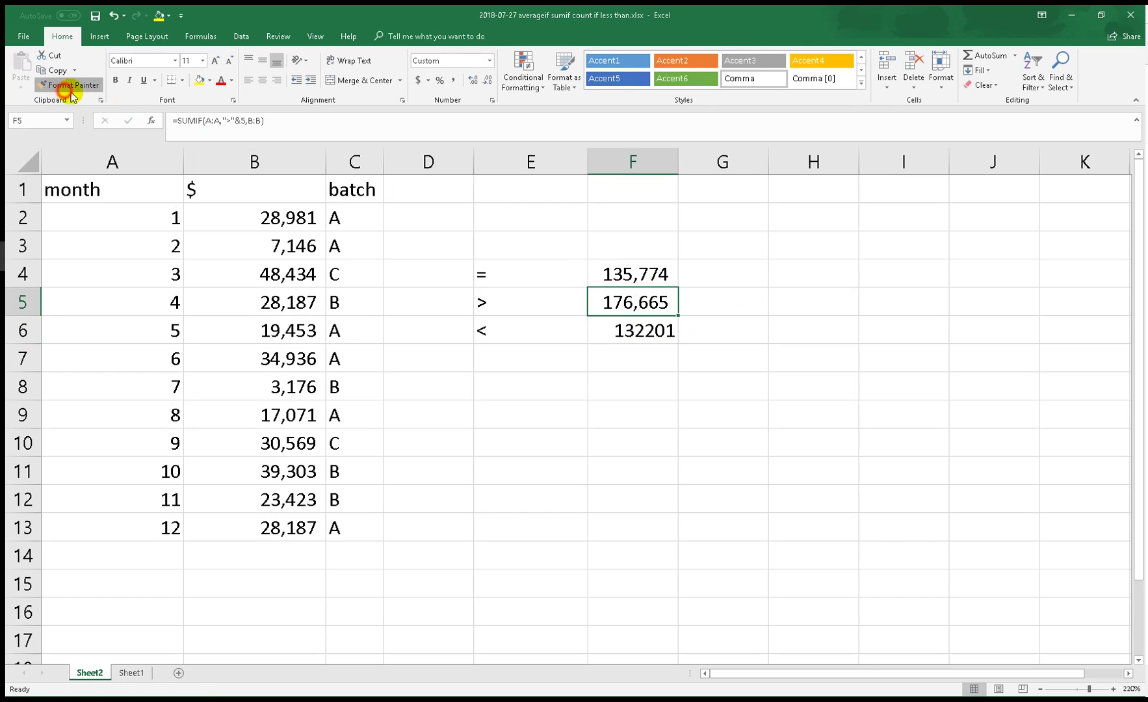
click(658, 335)
key(Escape)
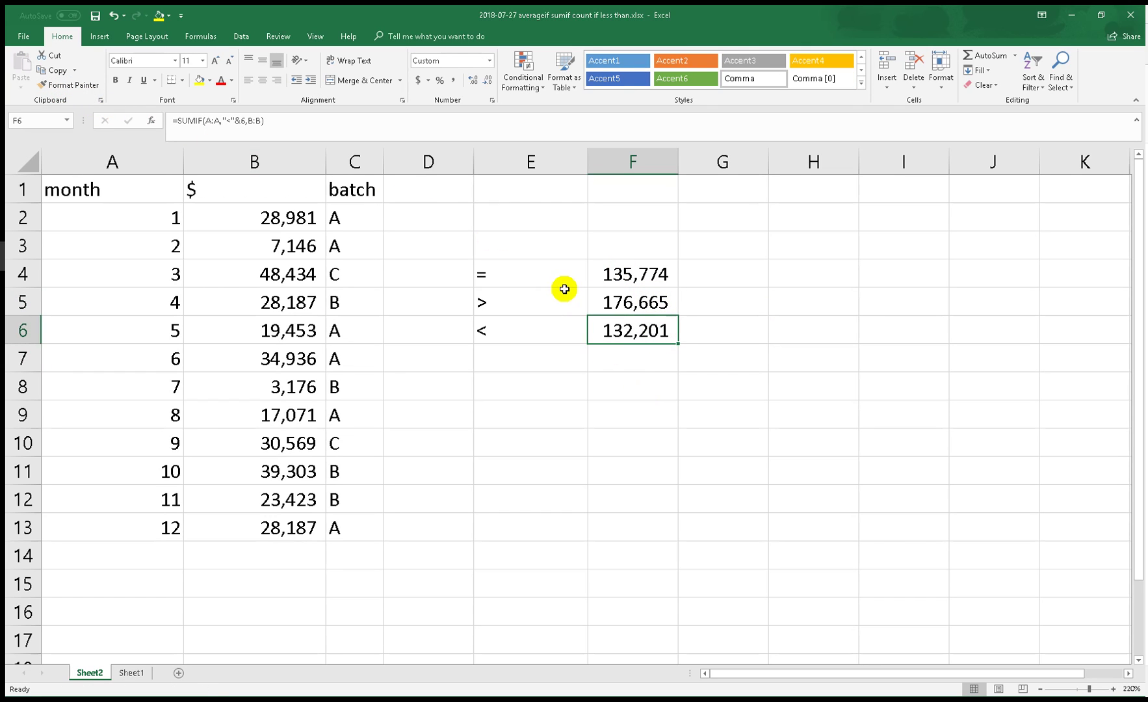
click(542, 354)
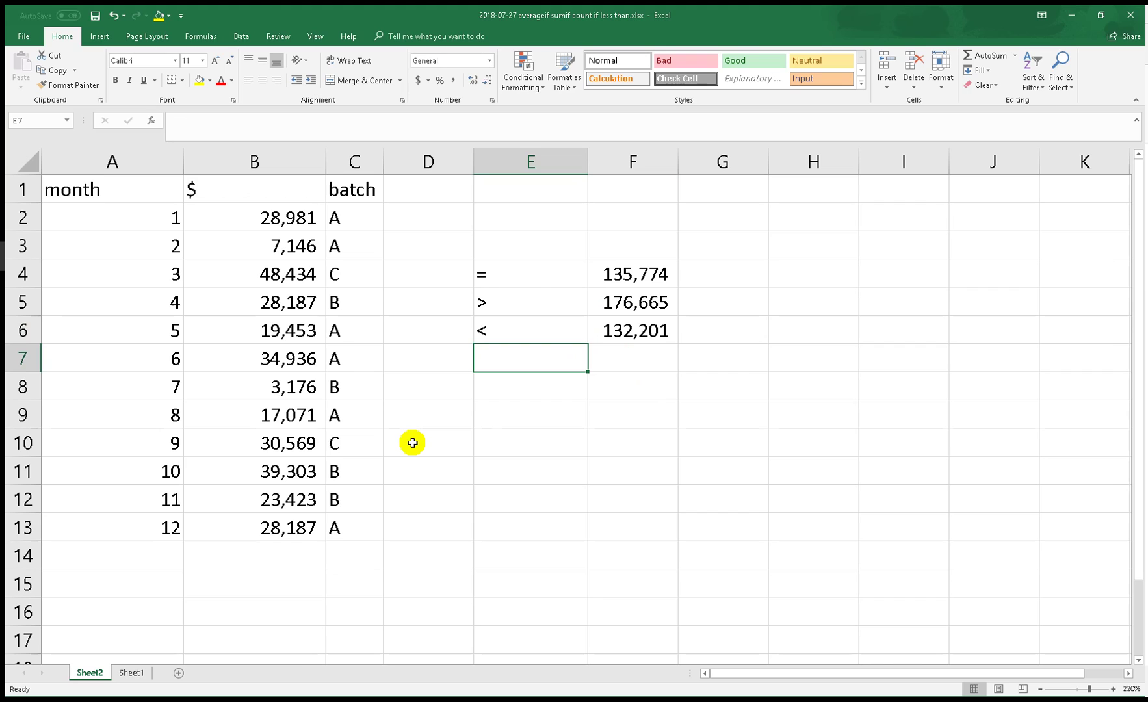
- Enter '<= in E7 so the <= label stays text after the formula error
text(=<)
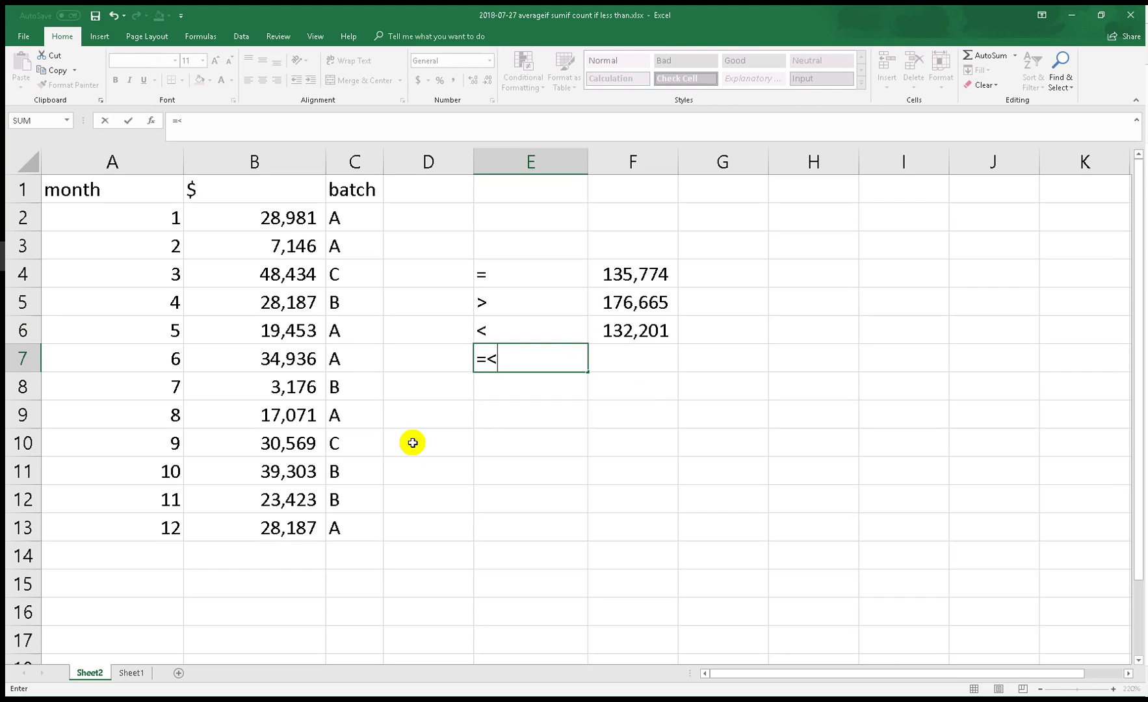
key(BackSpace)
key(BackSpace)
text(<)
key(BackSpace)
text(=<)
key(Return)
click(539, 423)
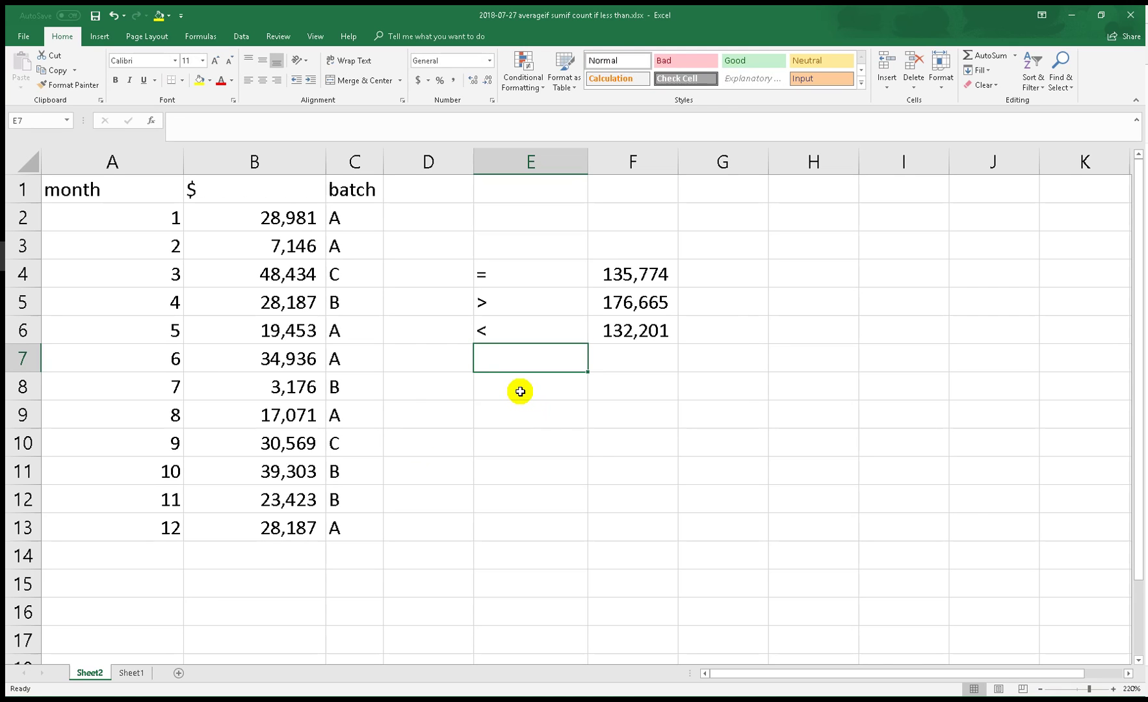
text('<=)
key(Return)
click(621, 357)
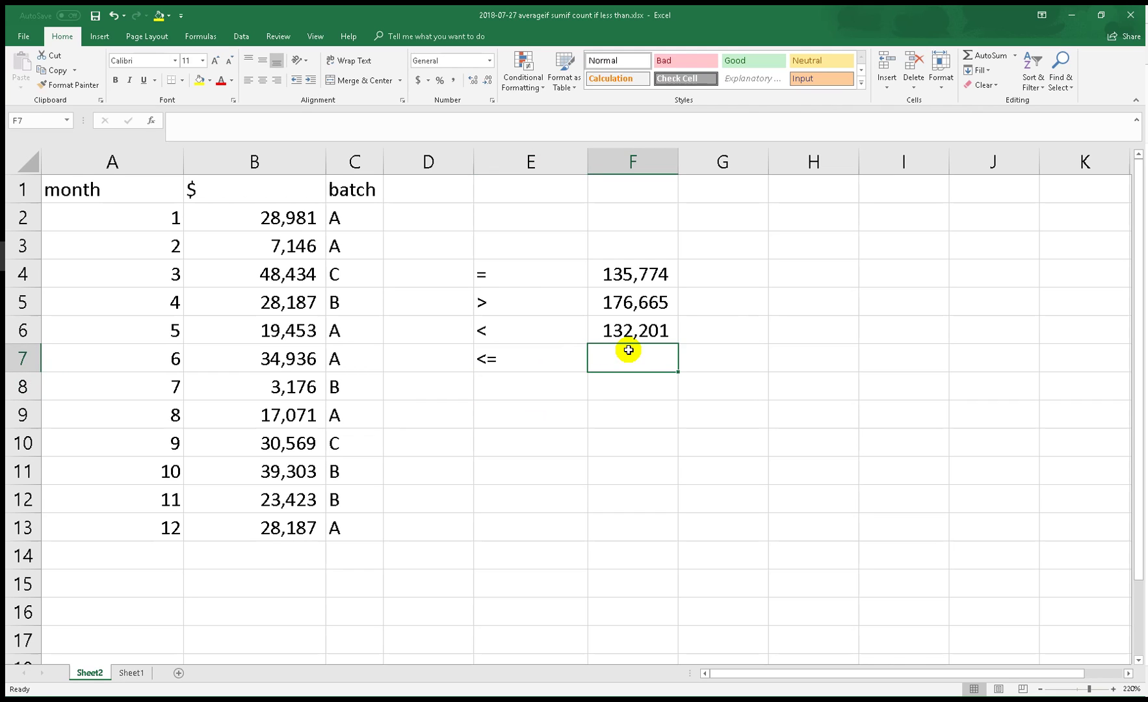
- Enter =SUMIF(A:A,"=<"&4,B:B) in F7, which returns 0
text(=sumi)
key(Tab)
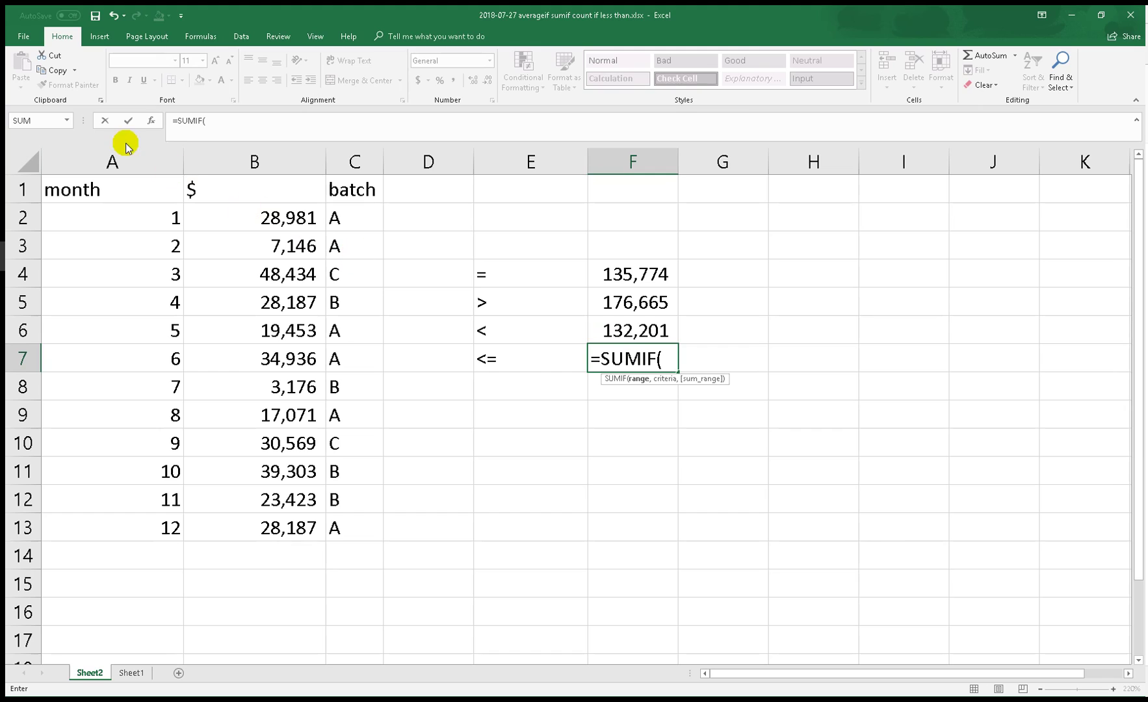
click(112, 162)
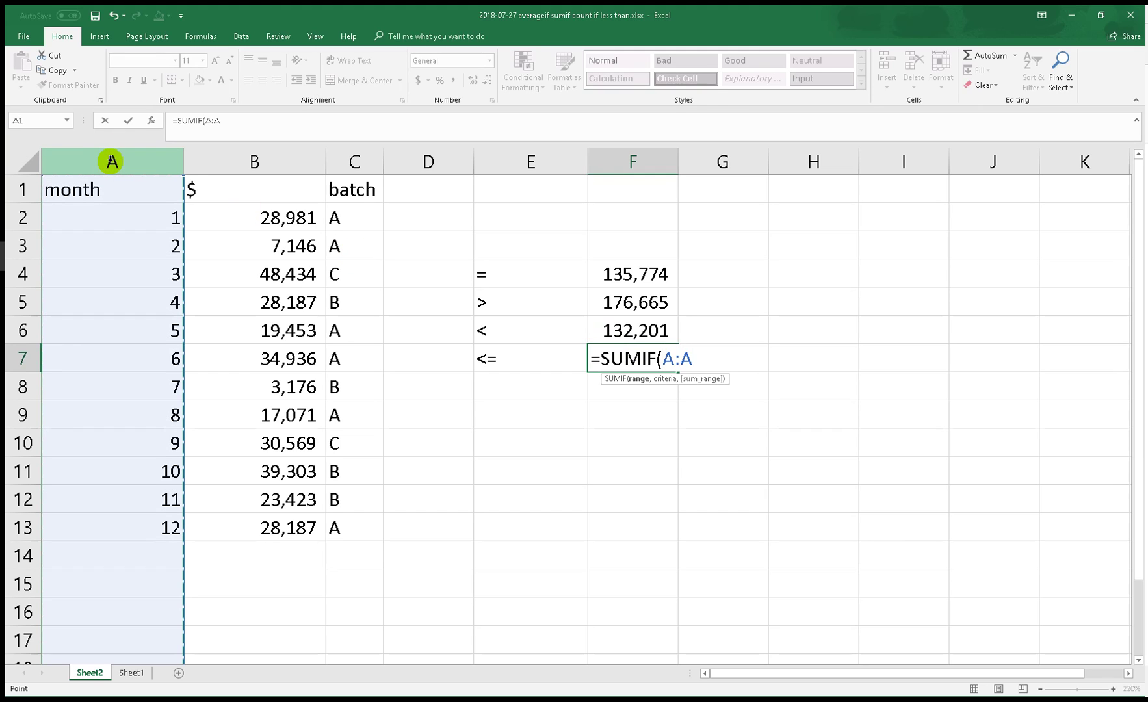
text(,)
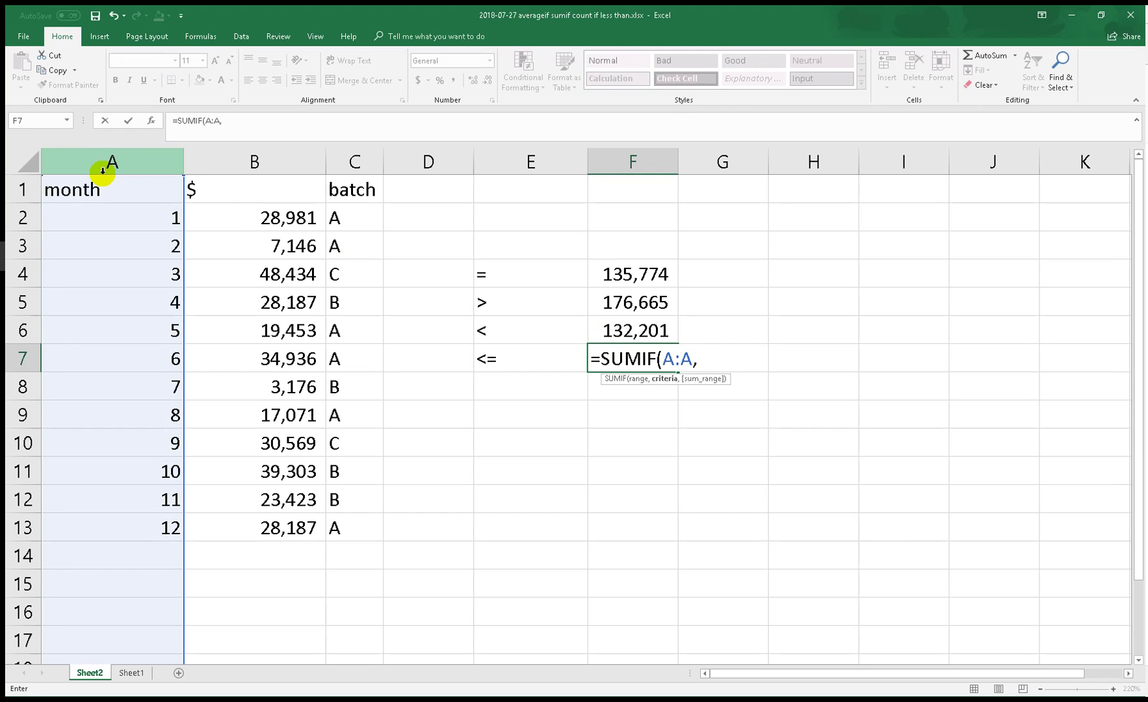
text(")
text(&4,)
click(254, 158)
text())
key(Return)
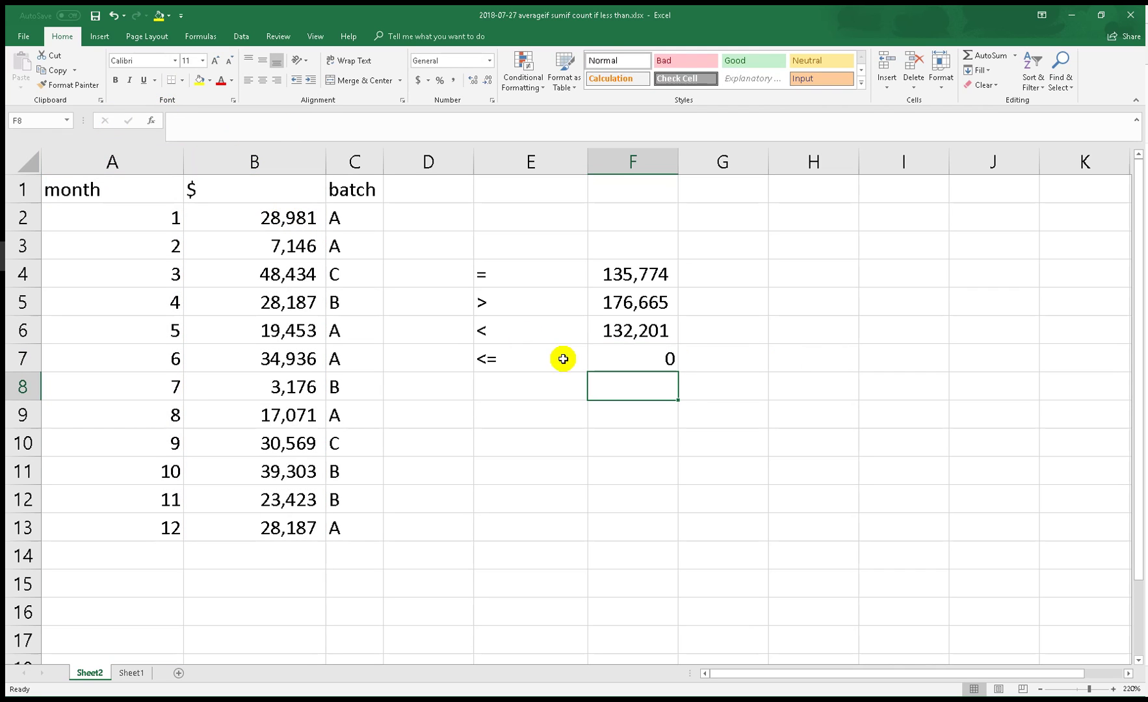
- Change F7's criterion from "=<" to "<="&4, totalling months 1–4 as 112748
click(610, 353)
key(F2)
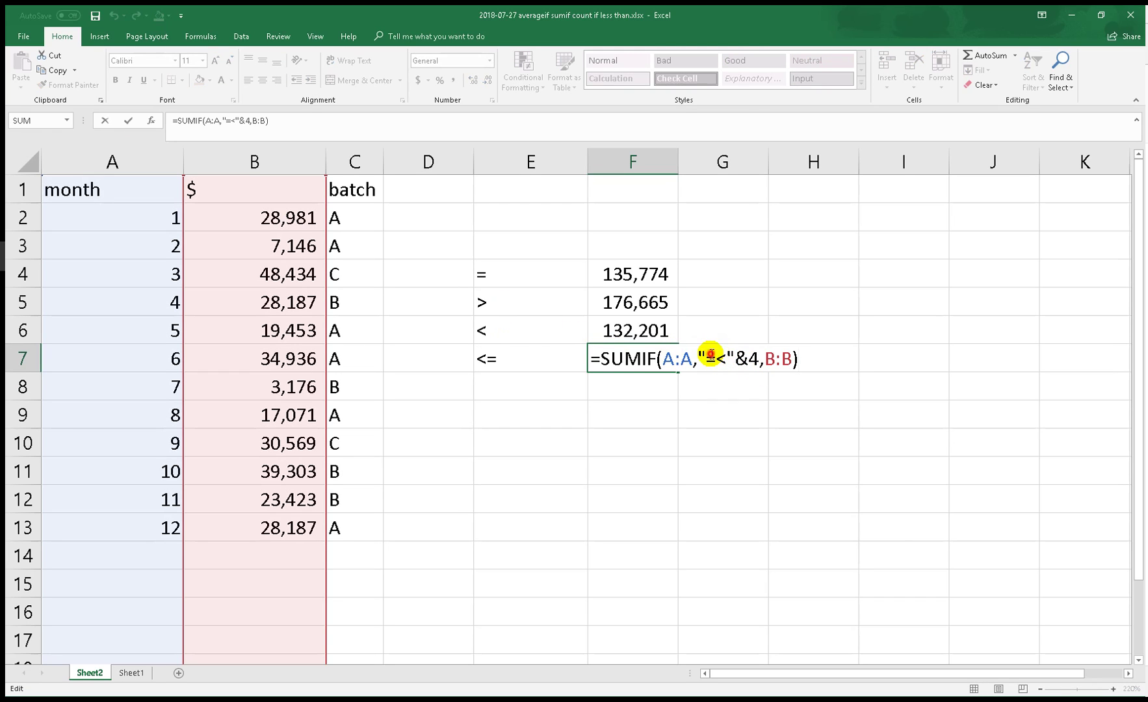
click(706, 357)
key(Delete)
key(Delete)
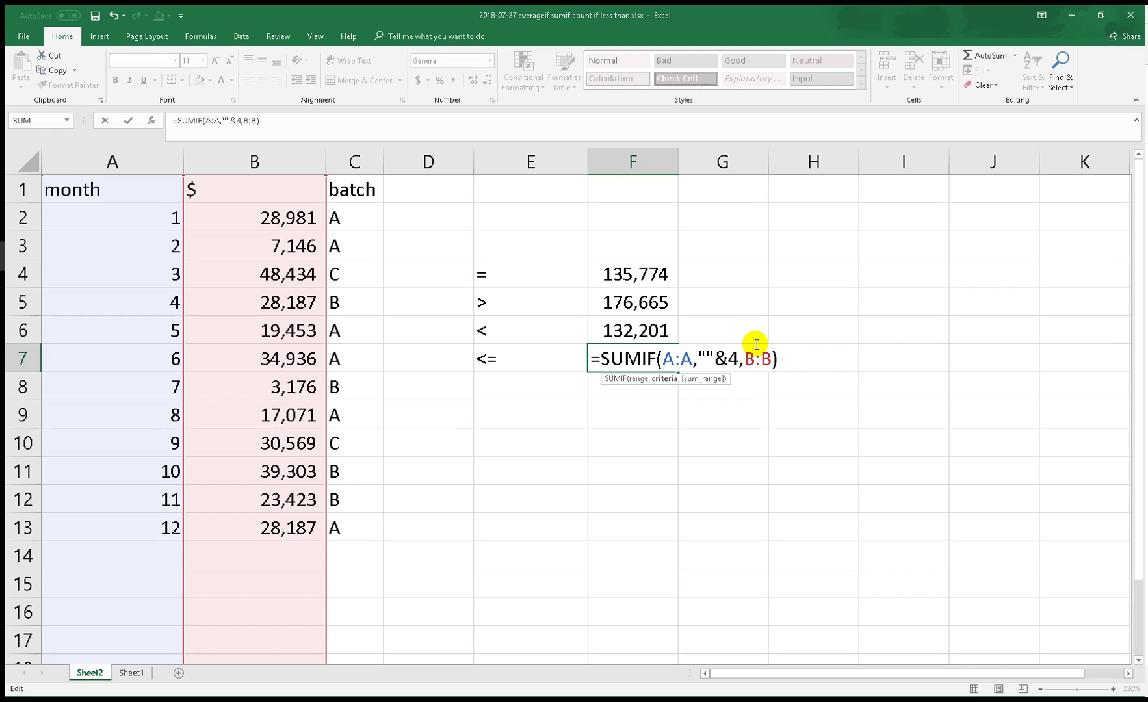
text(<)
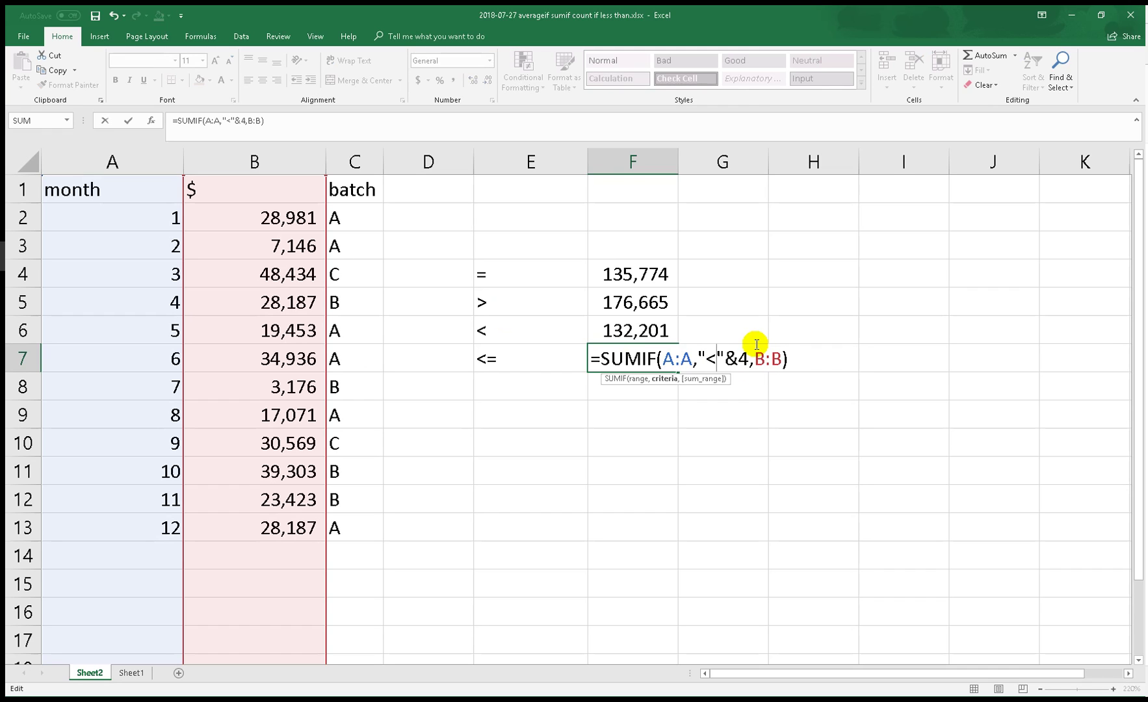
text(=)
key(Return)
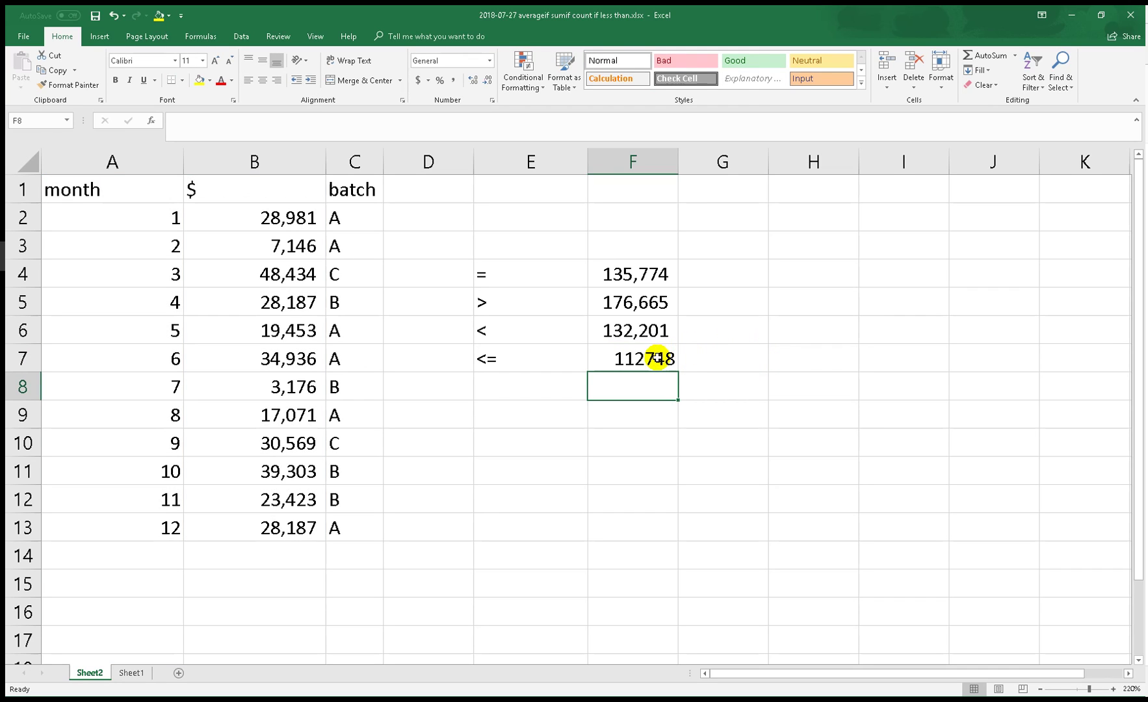
double_click(661, 356)
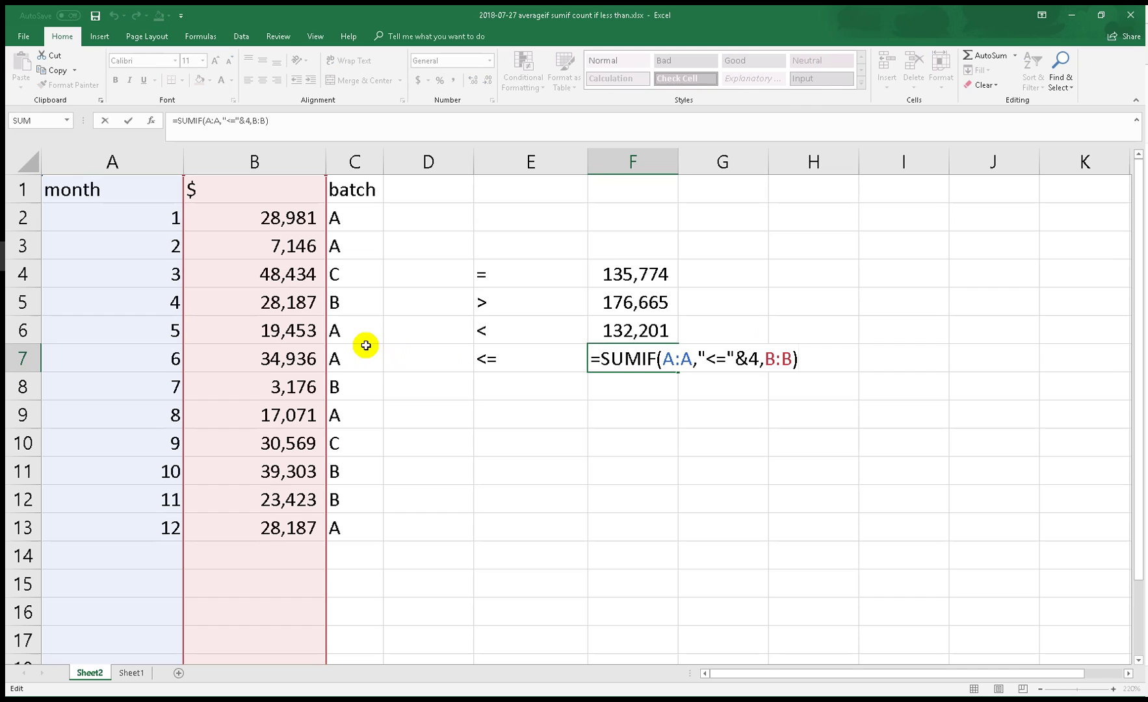
key(Escape)
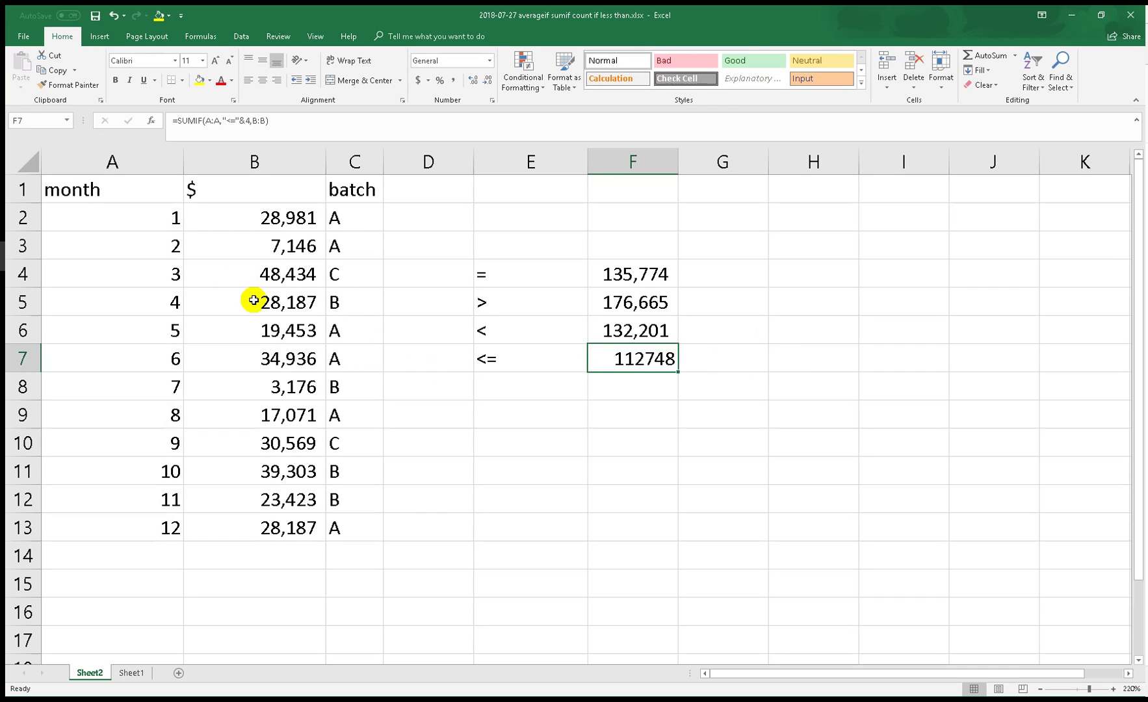
click(253, 300)
drag(266, 215, 285, 304)
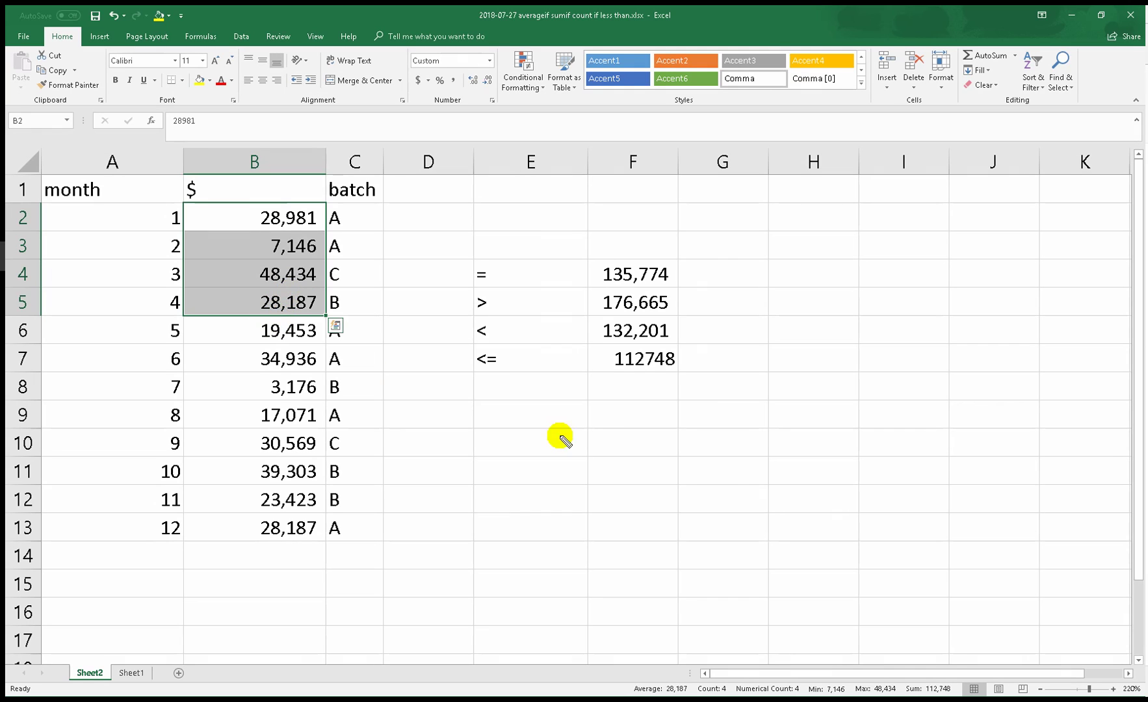
mouse_move(950, 662)
mouse_down()
mouse_move(936, 666)
mouse_move(973, 676)
mouse_move(919, 694)
mouse_move(955, 661)
mouse_up()
mouse_move(633, 339)
mouse_down()
mouse_move(589, 358)
mouse_move(696, 376)
mouse_move(631, 328)
mouse_up()
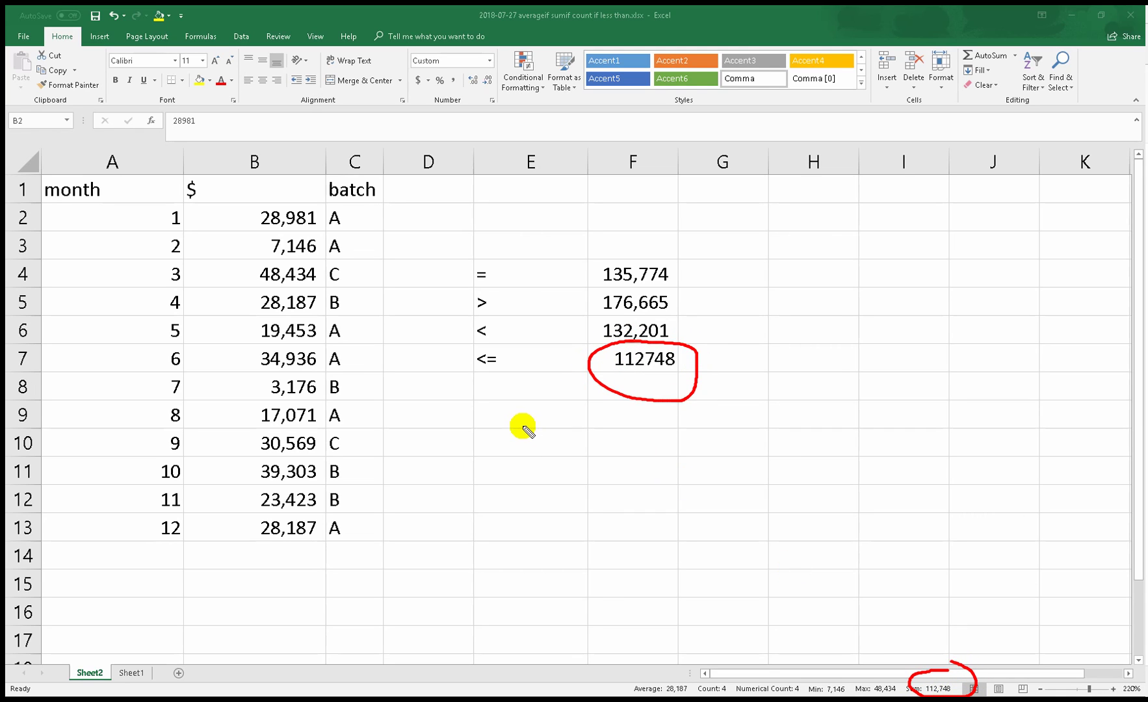
key(Escape)
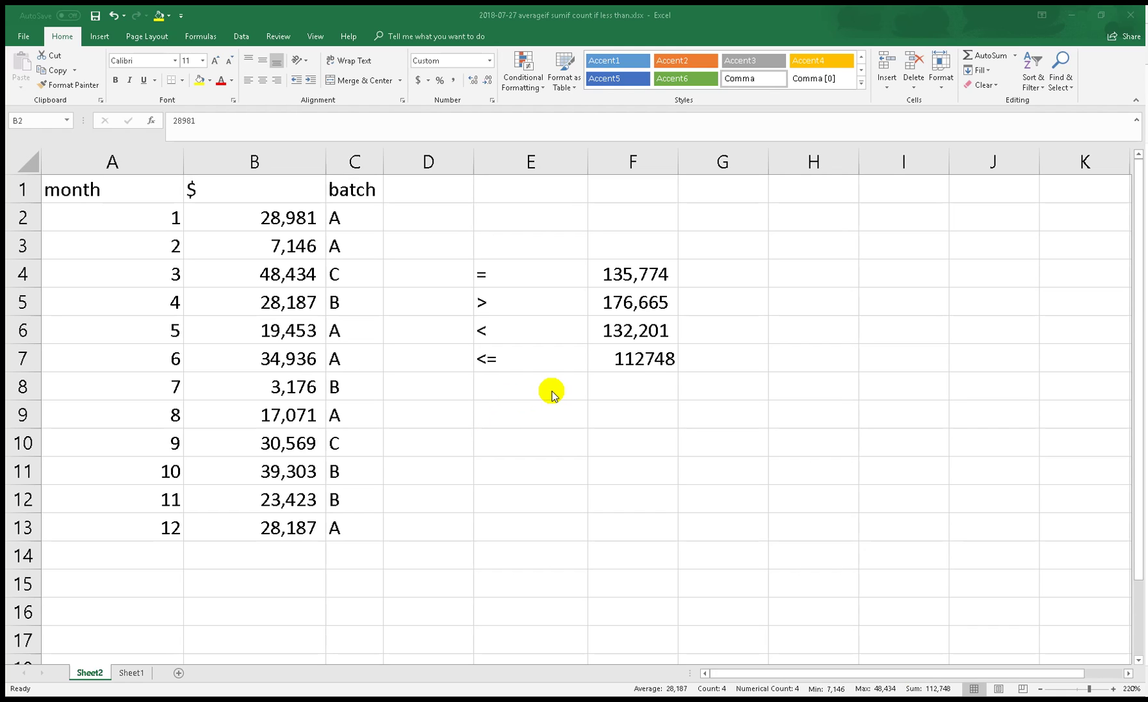
- Copy F6's comma number format onto F7 with Format Painter so it shows 112,748
click(643, 358)
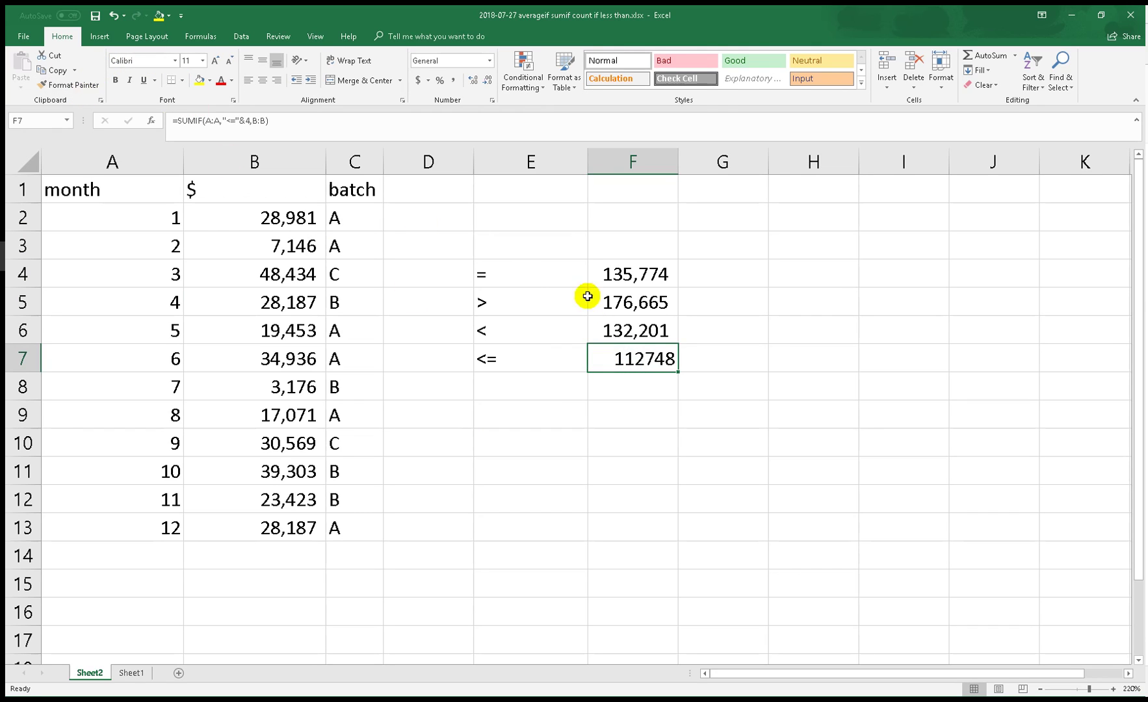
click(624, 328)
click(73, 84)
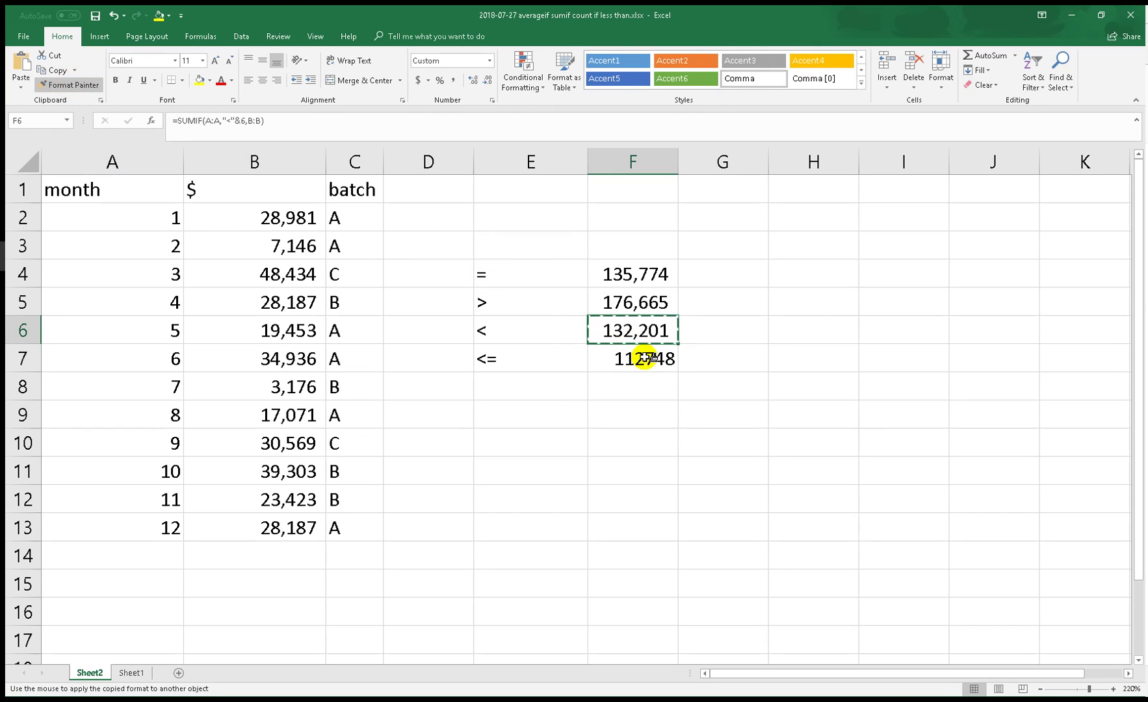
click(628, 357)
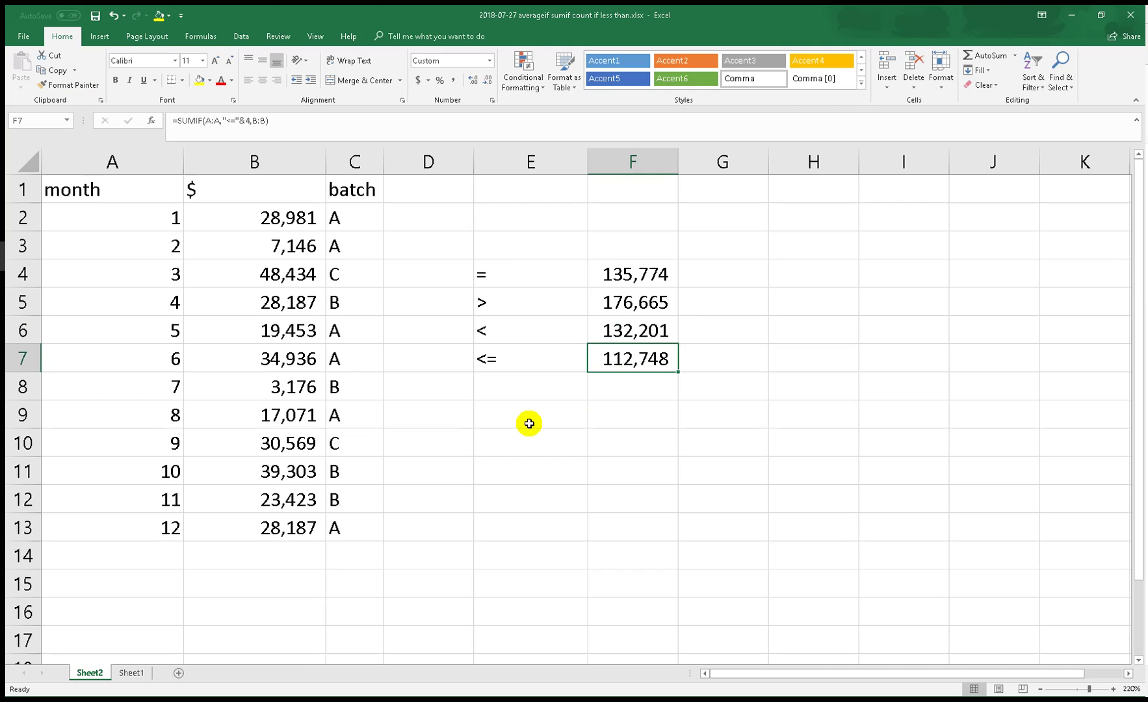